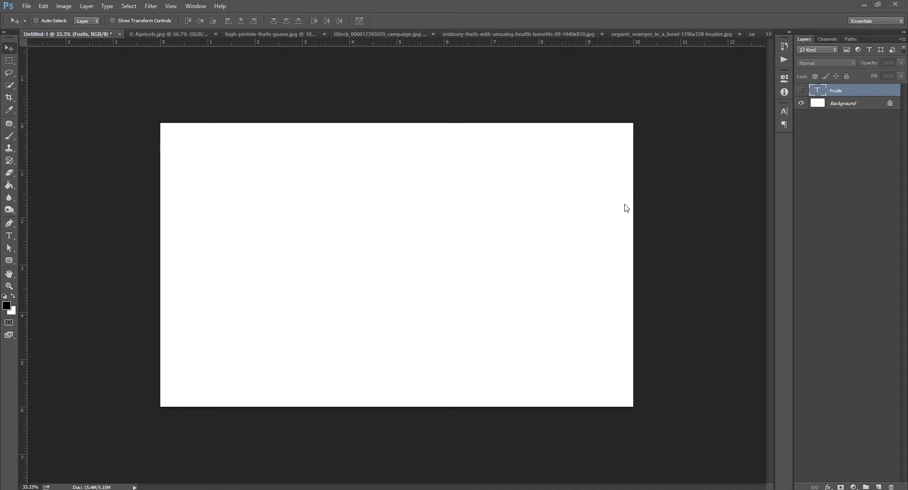
# - Draw a rounded rectangle about 1776 × 996 px in the middle of the canvas and fill it with pale pink
pyautogui.click(9, 260)
pyautogui.moveTo(265, 181); pyautogui.dragTo(545, 337)
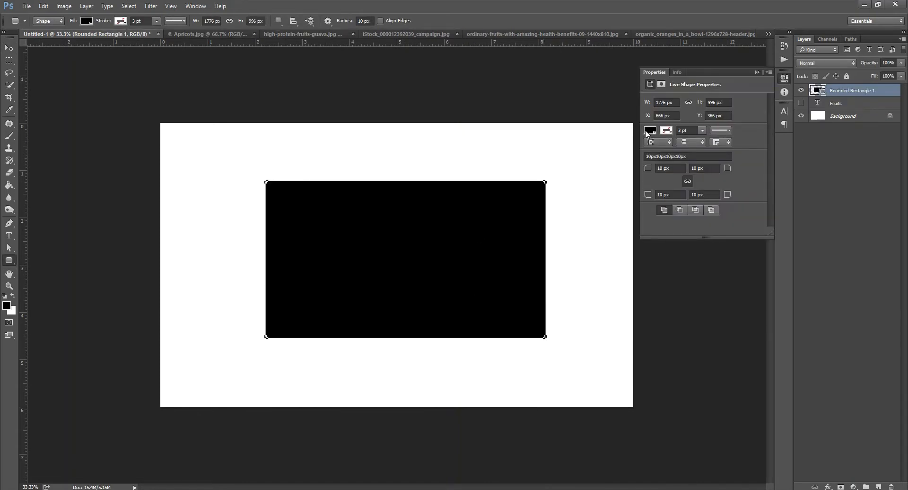
pyautogui.click(648, 131)
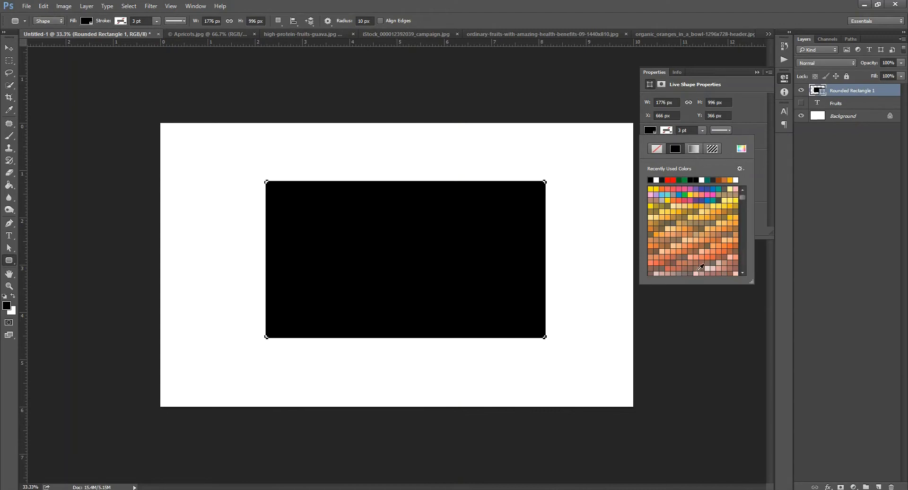
pyautogui.click(710, 267)
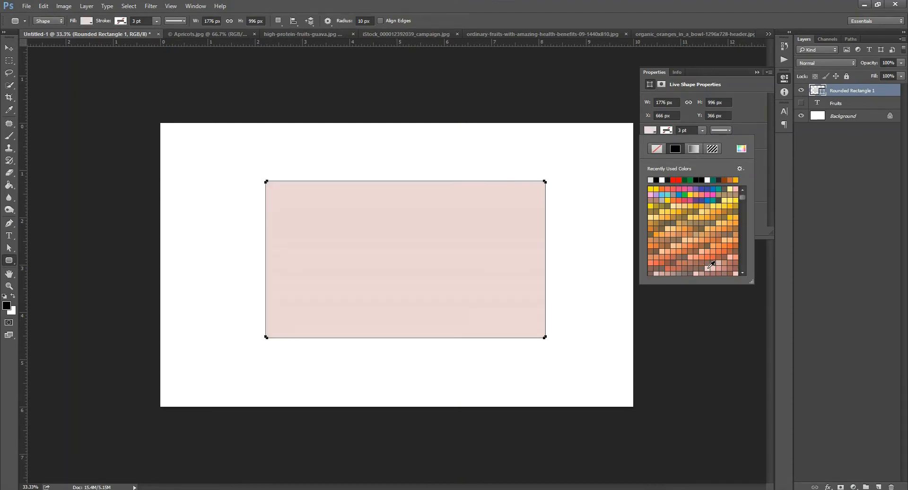
pyautogui.click(755, 73)
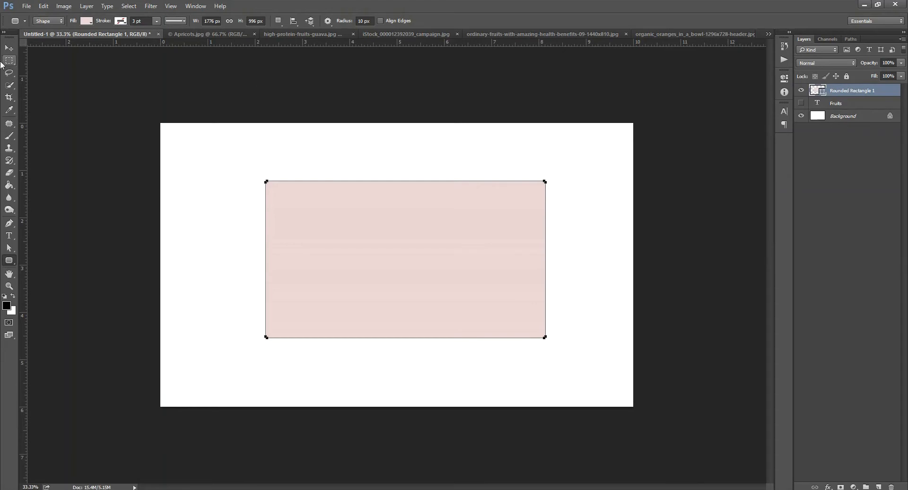
pyautogui.click(9, 48)
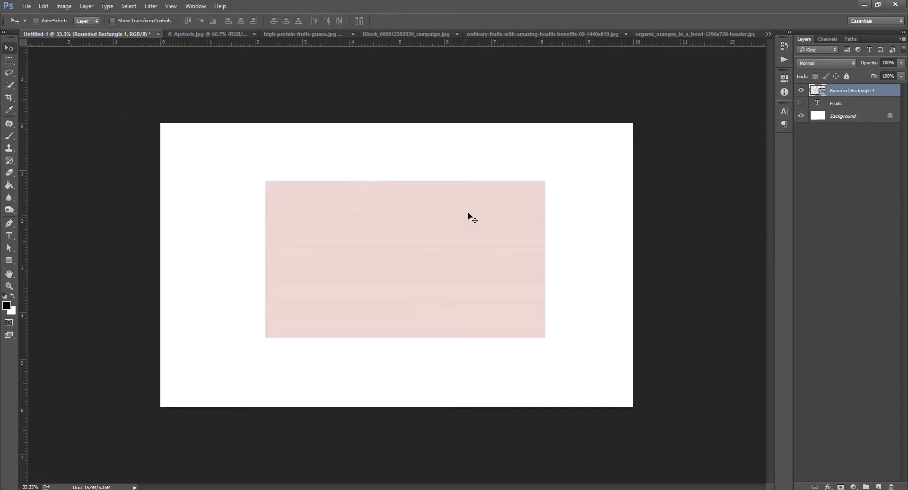
# - Add a new layer and paint a broad soft black stroke down the canvas's right side and along its lower edge
pyautogui.press('b')
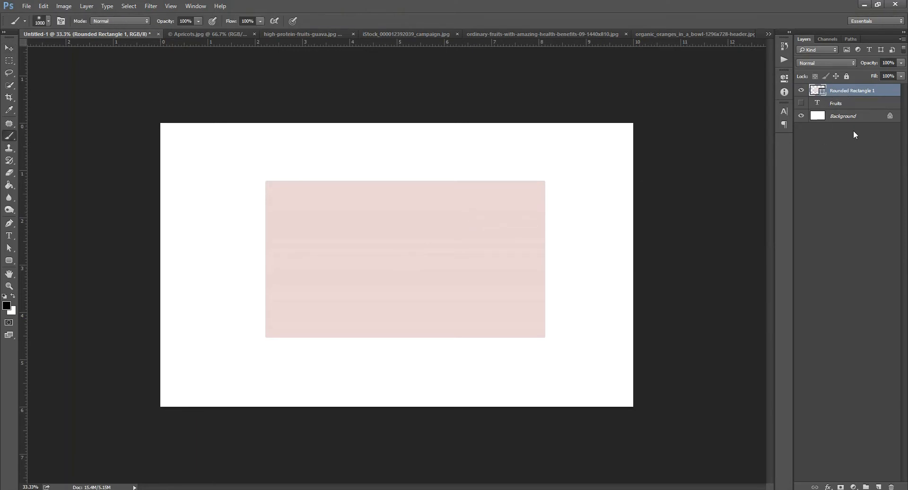
pyautogui.hotkey('ctrl', 'shift', 'n')
pyautogui.press('Return')
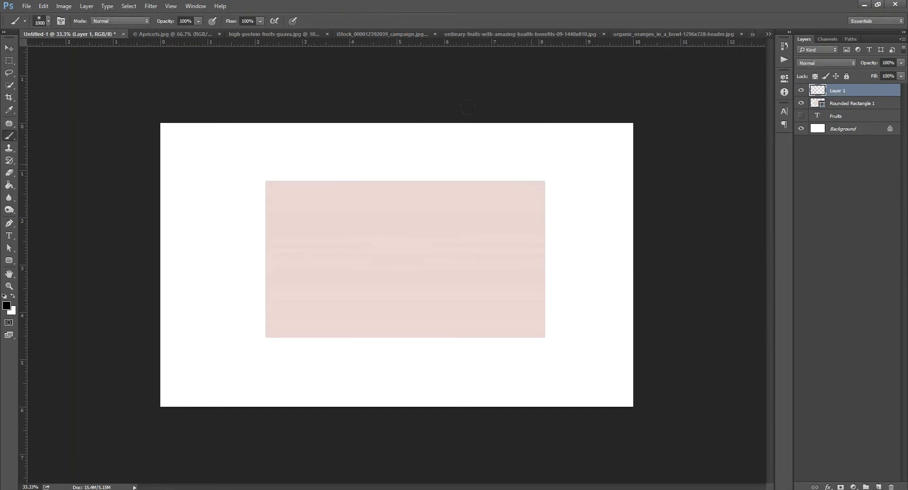
pyautogui.moveTo(475, 124)
pyautogui.mouseDown()
pyautogui.moveTo(600, 321)
pyautogui.moveTo(203, 364)
pyautogui.moveTo(151, 246)
pyautogui.mouseUp()
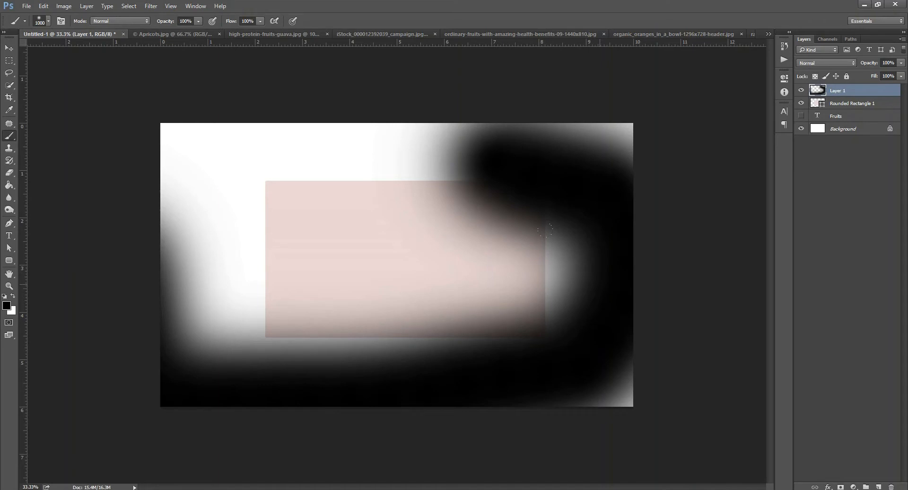
# - Clip the black paint layer, Layer 1, to the rounded rectangle below it
pyautogui.keyDown('alt'); pyautogui.click(832, 105); pyautogui.keyUp('alt')
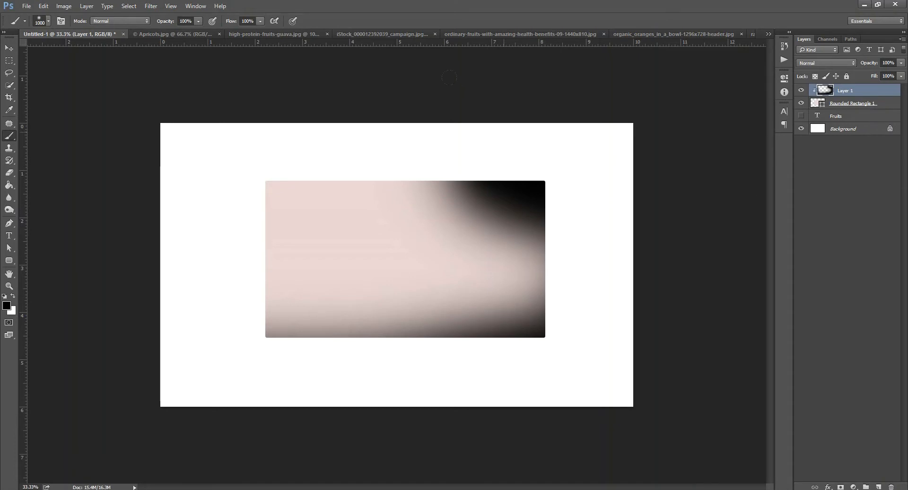
pyautogui.click(846, 105)
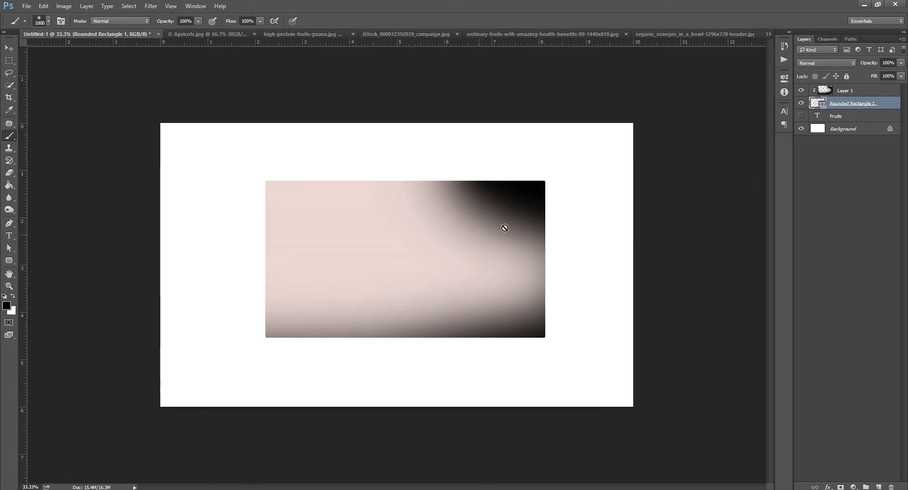
pyautogui.click(846, 93)
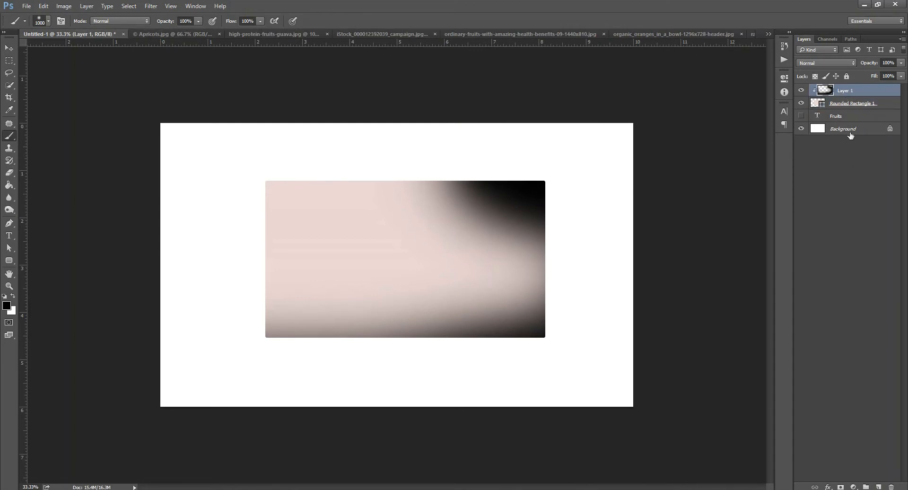
pyautogui.click(839, 104)
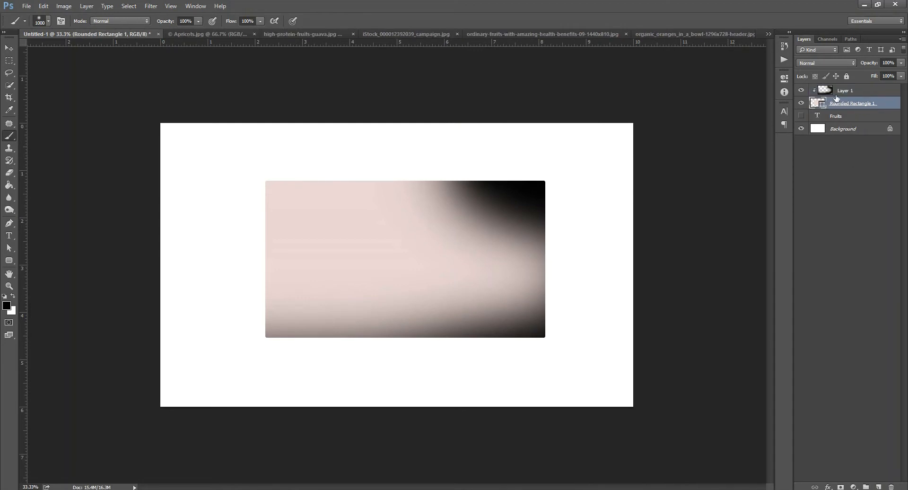
# - Release Layer 1's clipping mask and clip the layer to the rounded rectangle again
pyautogui.keyDown('alt'); pyautogui.click(838, 97); pyautogui.keyUp('alt')
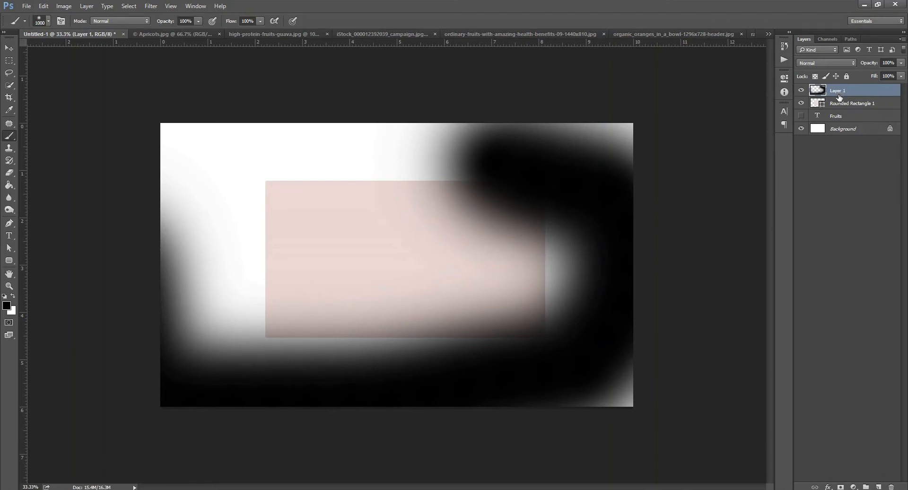
pyautogui.moveTo(839, 97); pyautogui.dragTo(838, 93)
pyautogui.keyDown('alt'); pyautogui.click(838, 94); pyautogui.keyUp('alt')
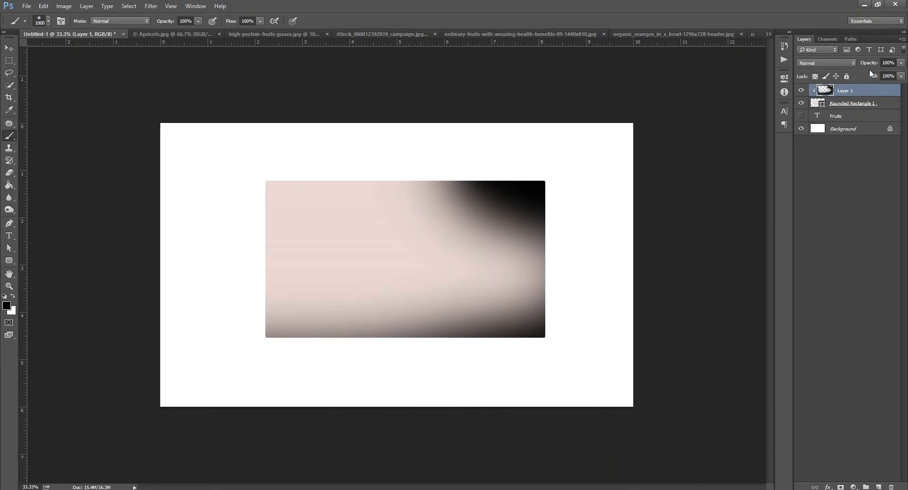
# - Add a new layer and paint a soft red (#fa2323) stroke across the rectangle's upper left part
pyautogui.hotkey('ctrl', 'shift', 'n')
pyautogui.press('Return')
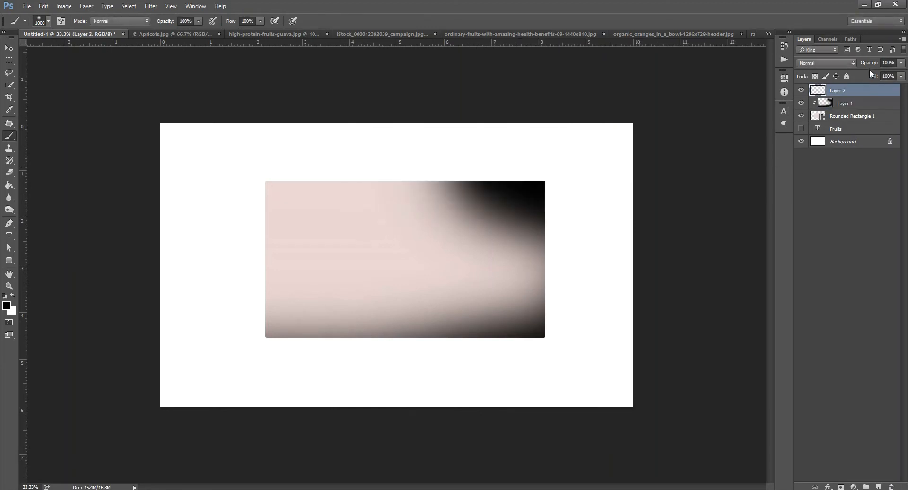
pyautogui.click(9, 307)
pyautogui.click(537, 219)
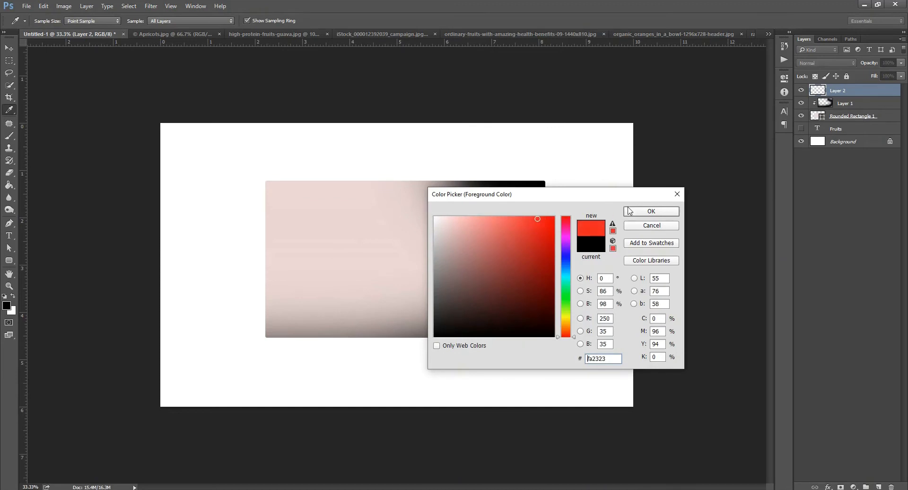
pyautogui.click(651, 212)
pyautogui.moveTo(321, 113); pyautogui.dragTo(189, 117)
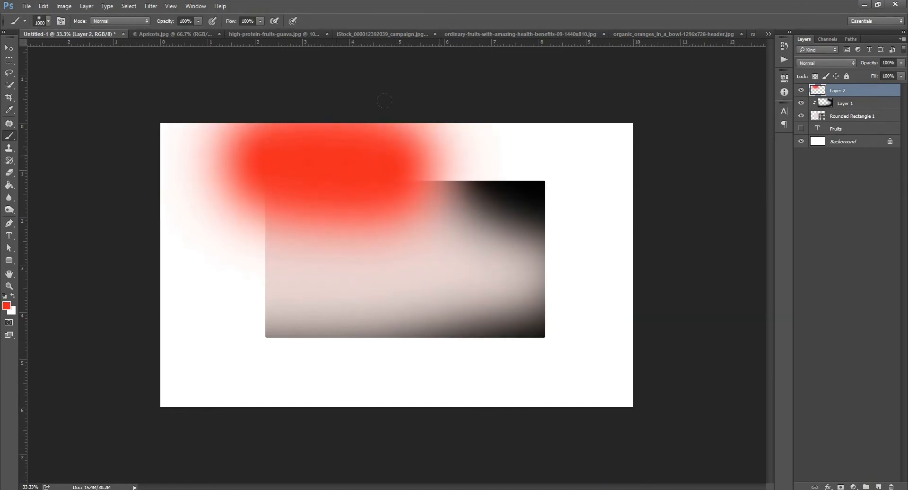
# - Clip the red paint layer, Layer 2, to the rounded rectangle together with Layer 1
pyautogui.press('v')
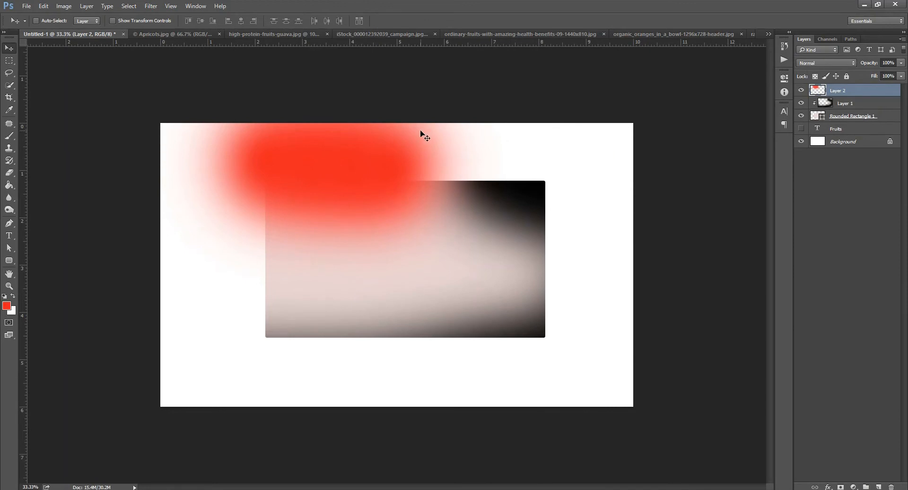
pyautogui.click(816, 121)
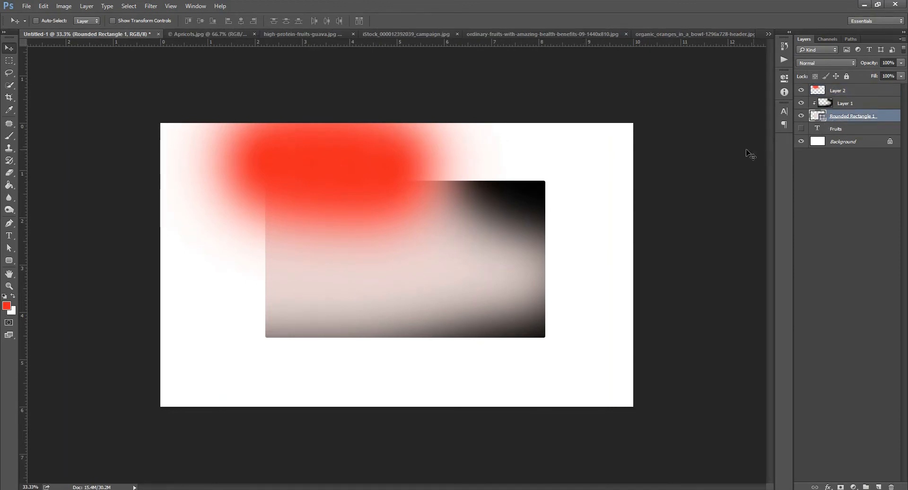
pyautogui.click(846, 92)
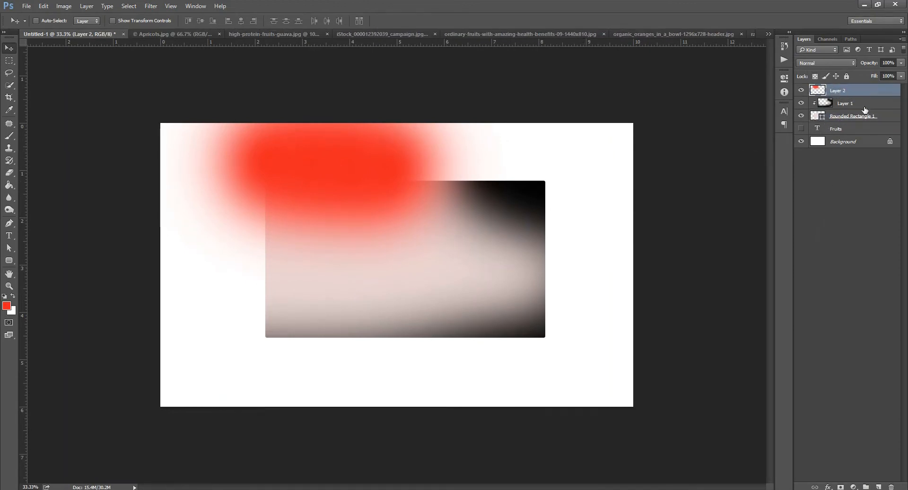
pyautogui.keyDown('alt'); pyautogui.click(839, 94); pyautogui.keyUp('alt')
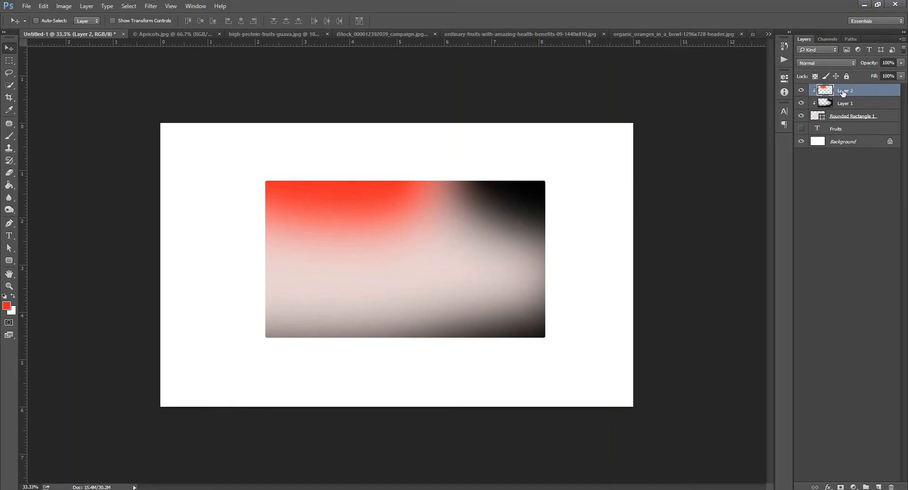
# - Delete the rounded rectangle and both paint layers clipped to it
pyautogui.keyDown('shift'); pyautogui.click(839, 119); pyautogui.keyUp('shift')
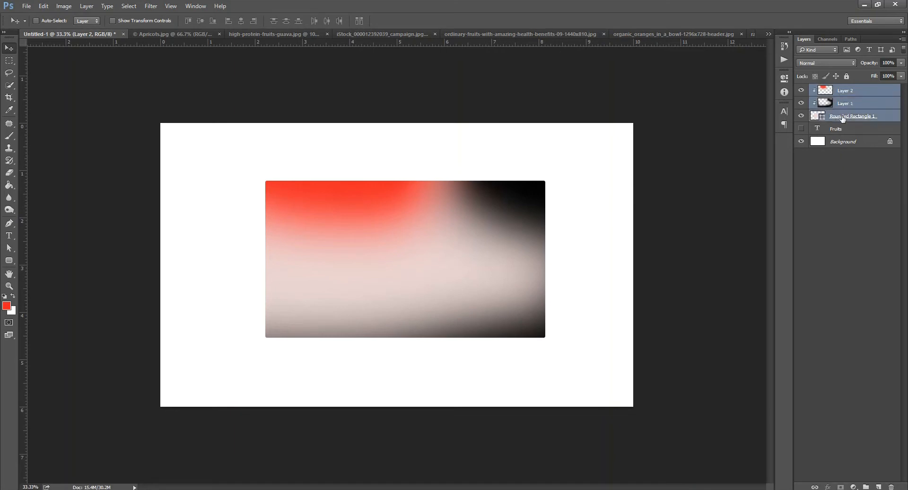
pyautogui.press('Delete')
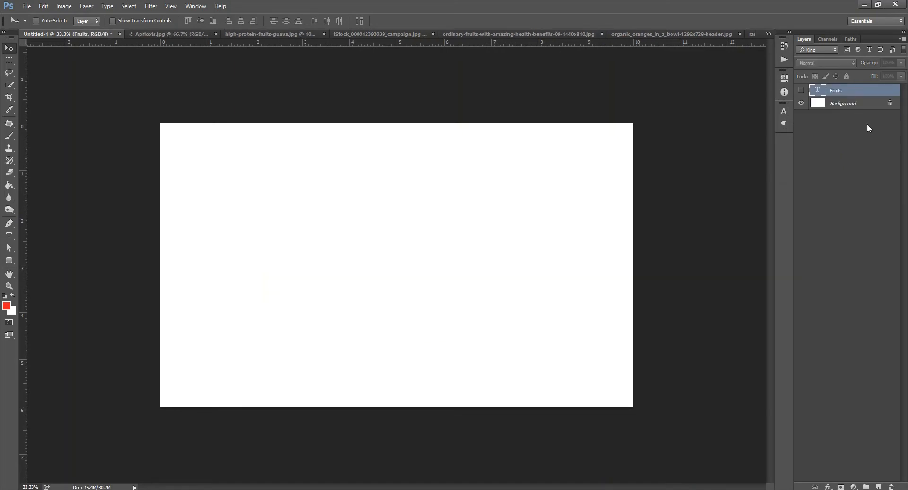
# - Make the Fruits text layer visible, leaving its text unedited
pyautogui.click(800, 91)
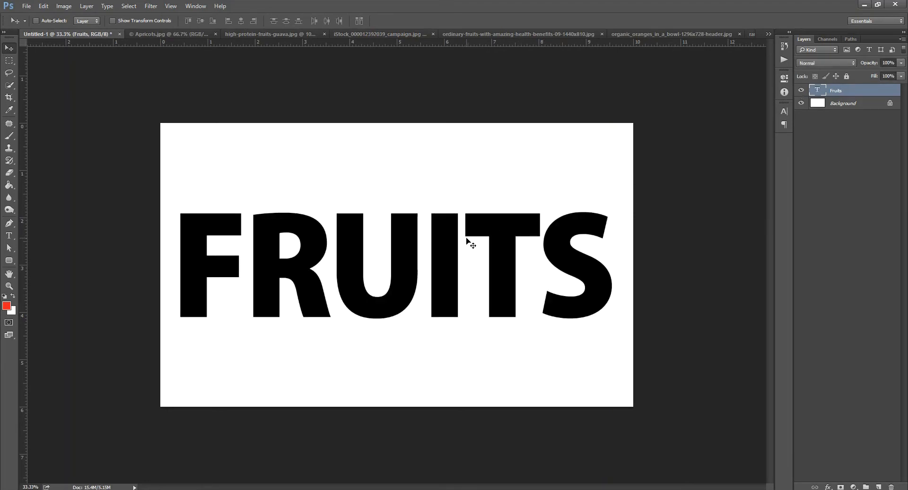
pyautogui.doubleClick(819, 92)
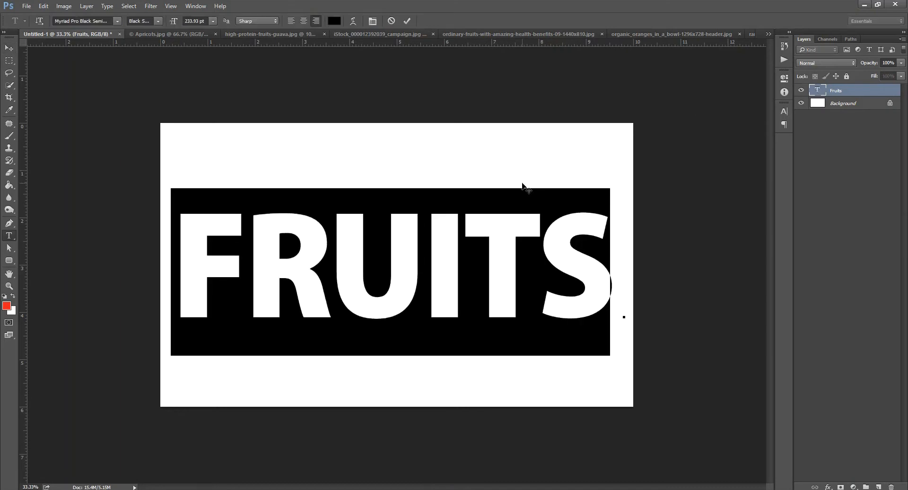
pyautogui.click(9, 47)
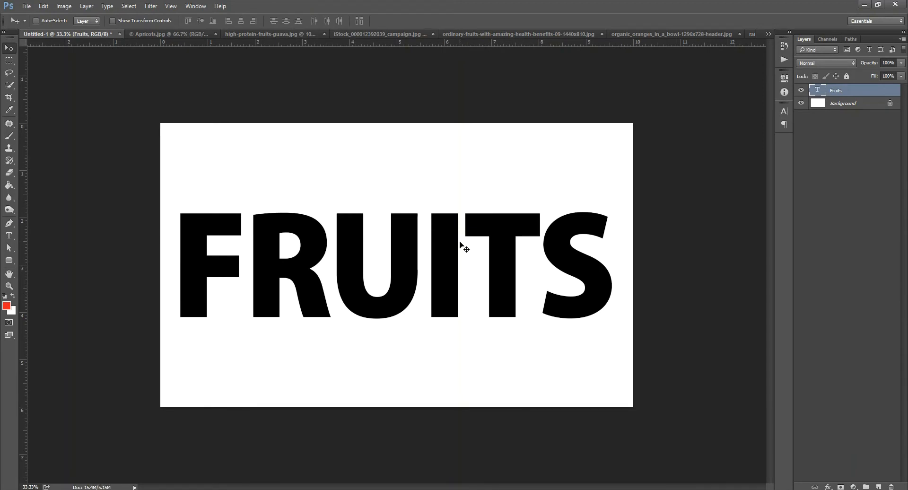
# - Bring the Apricots.jpg photo into the Untitled-1 document as a layer covering the letter F
pyautogui.click(200, 35)
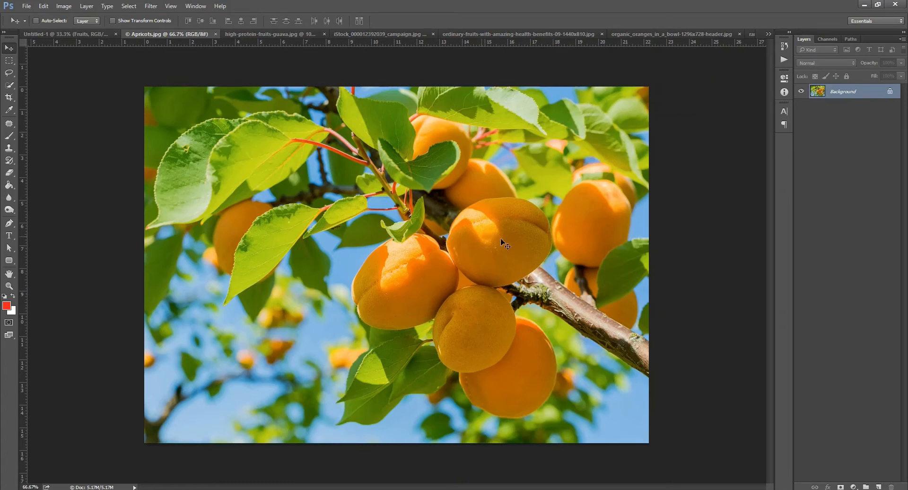
pyautogui.moveTo(93, 36); pyautogui.dragTo(319, 166)
pyautogui.moveTo(492, 236); pyautogui.dragTo(267, 236)
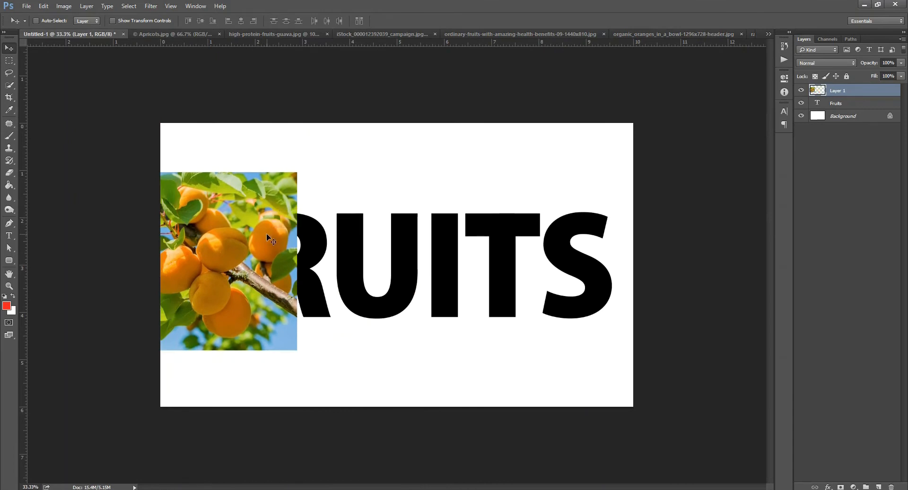
# - Clip the apricot photo to the Fruits text and scale it to about 87.5% over the letter F
pyautogui.keyDown('alt'); pyautogui.click(835, 92); pyautogui.keyUp('alt')
pyautogui.hotkey('ctrl', 't')
pyautogui.moveTo(297, 172); pyautogui.dragTo(256, 200)
pyautogui.moveTo(180, 262); pyautogui.dragTo(192, 261)
pyautogui.moveTo(268, 201); pyautogui.dragTo(290, 183)
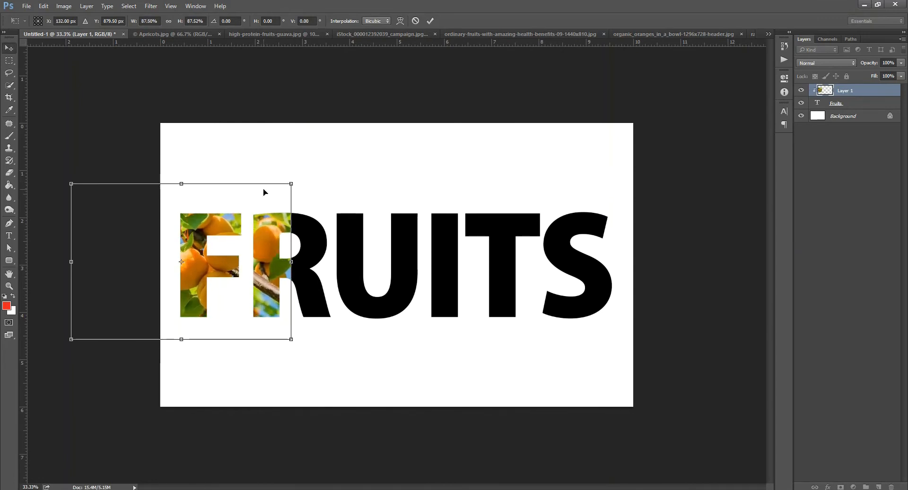
pyautogui.press('Return')
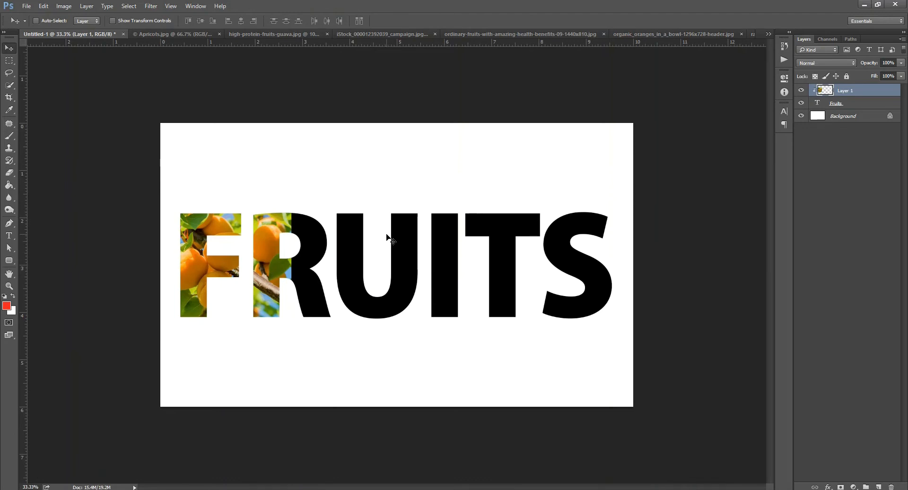
# - Erase the part of the apricot photo beyond the letter F using a rectangular selection, and deselect
pyautogui.press('m')
pyautogui.moveTo(400, 92); pyautogui.dragTo(244, 402)
pyautogui.press('Delete')
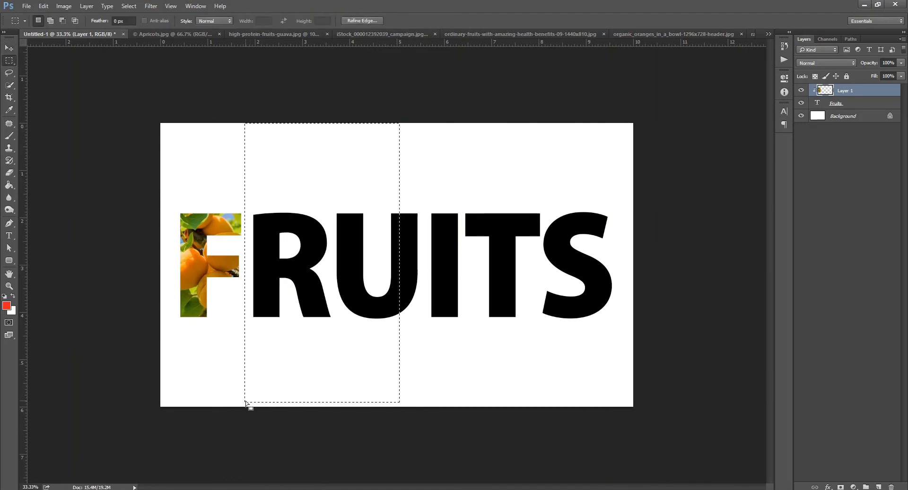
pyautogui.hotkey('ctrl', 'd')
pyautogui.press('v')
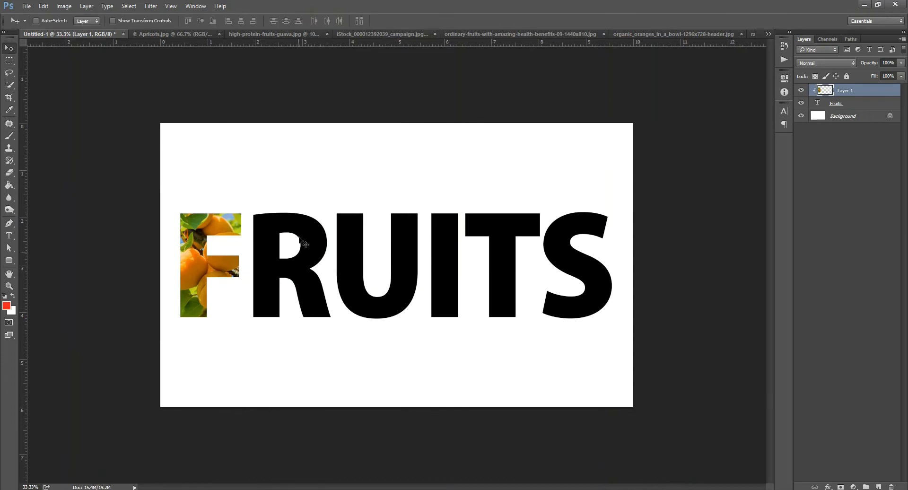
# - Close Apricots.jpg and bring the guava photo into Untitled-1 as a layer clipped to the Fruits text
pyautogui.click(209, 35)
pyautogui.hotkey('ctrl', 'w')
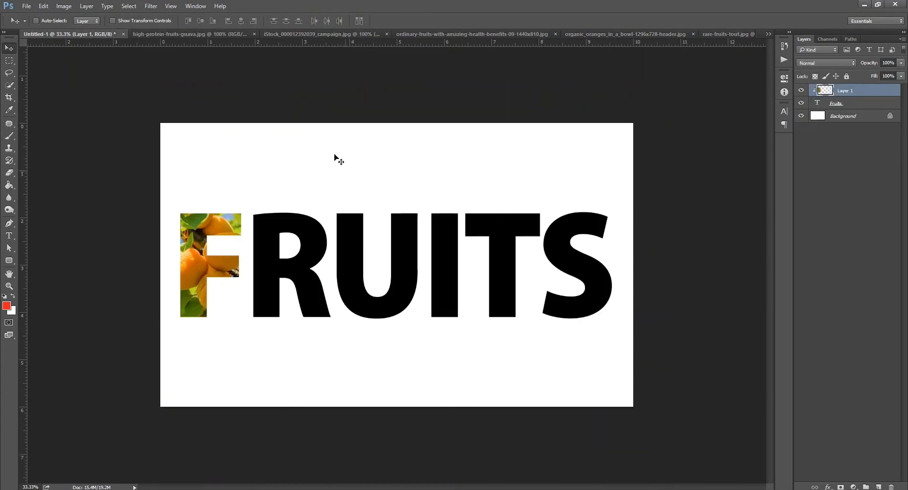
pyautogui.click(183, 35)
pyautogui.moveTo(209, 75); pyautogui.dragTo(399, 197)
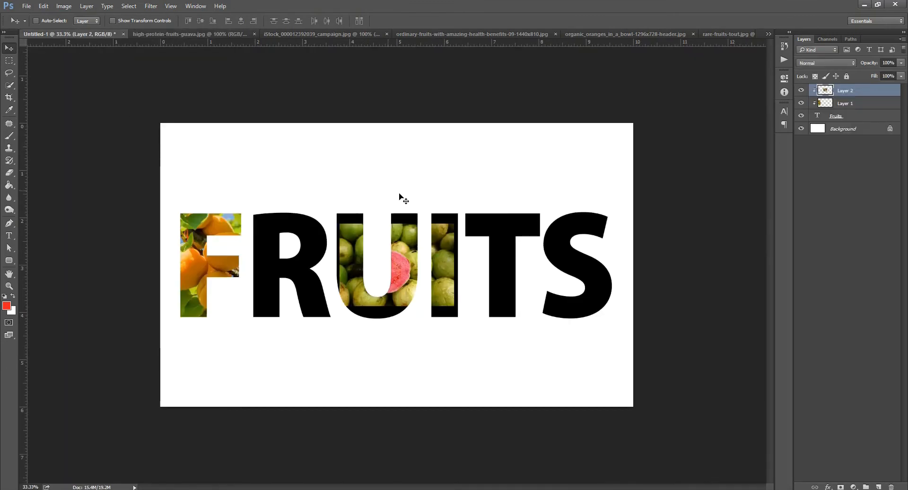
# - Enlarge the guava photo to about 134.7% and position it over the letter R
pyautogui.hotkey('ctrl', 't')
pyautogui.moveTo(454, 223); pyautogui.dragTo(517, 178)
pyautogui.moveTo(384, 284); pyautogui.dragTo(291, 303)
pyautogui.moveTo(418, 181); pyautogui.dragTo(374, 212)
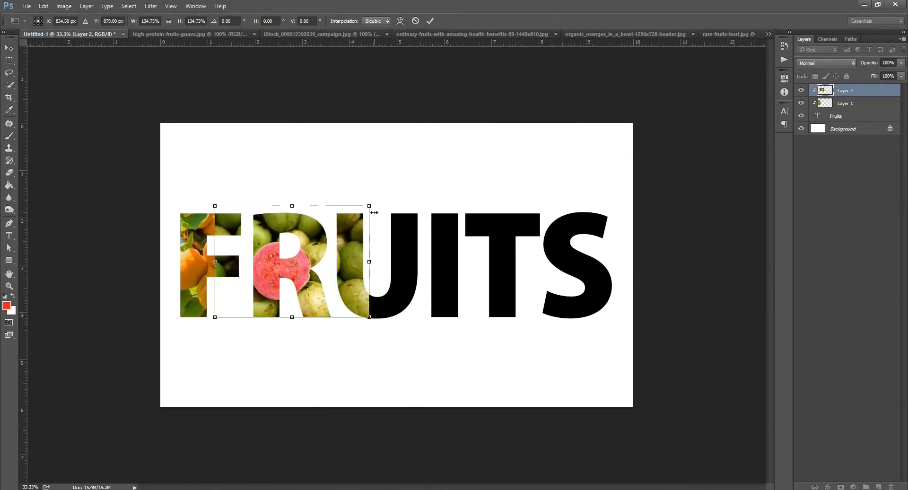
pyautogui.press('Return')
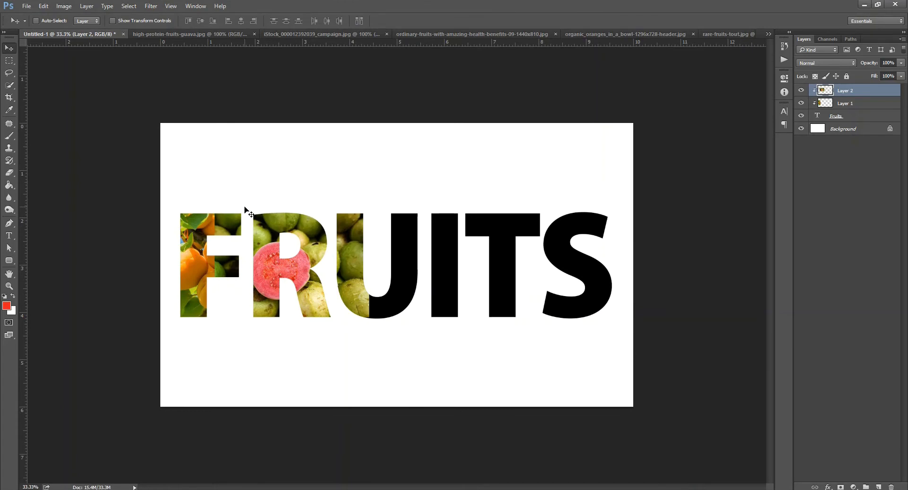
# - Erase the guava photo over the letters F and U with a hard round 200 px Eraser
pyautogui.press('e')
pyautogui.press(']')
pyautogui.press(']')
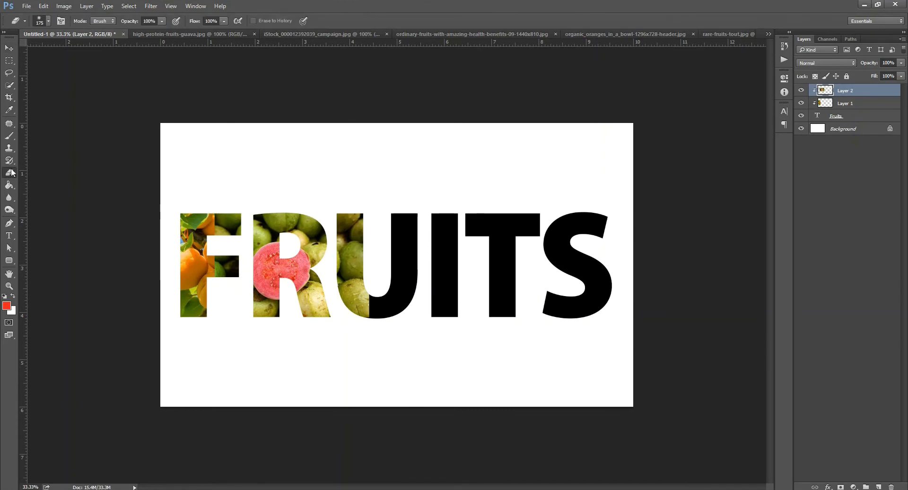
pyautogui.moveTo(220, 214)
pyautogui.mouseDown()
pyautogui.moveTo(201, 287)
pyautogui.moveTo(218, 211)
pyautogui.moveTo(213, 282)
pyautogui.mouseUp()
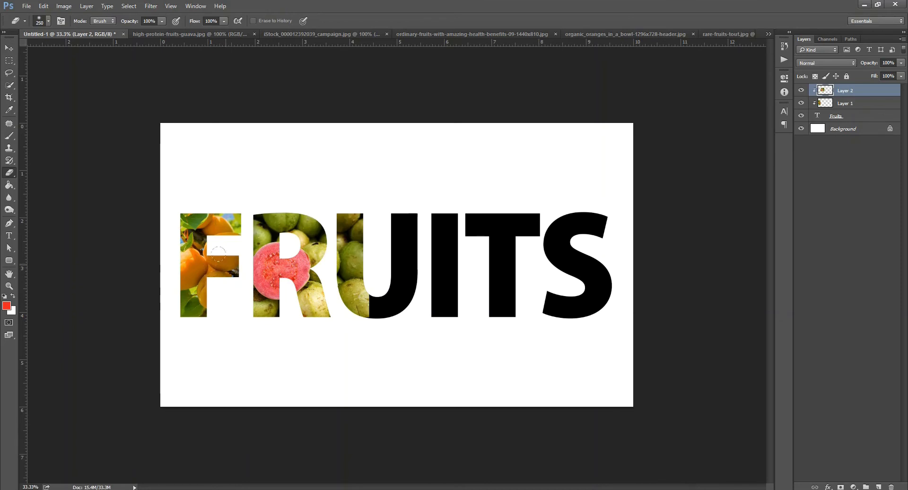
pyautogui.click(48, 21)
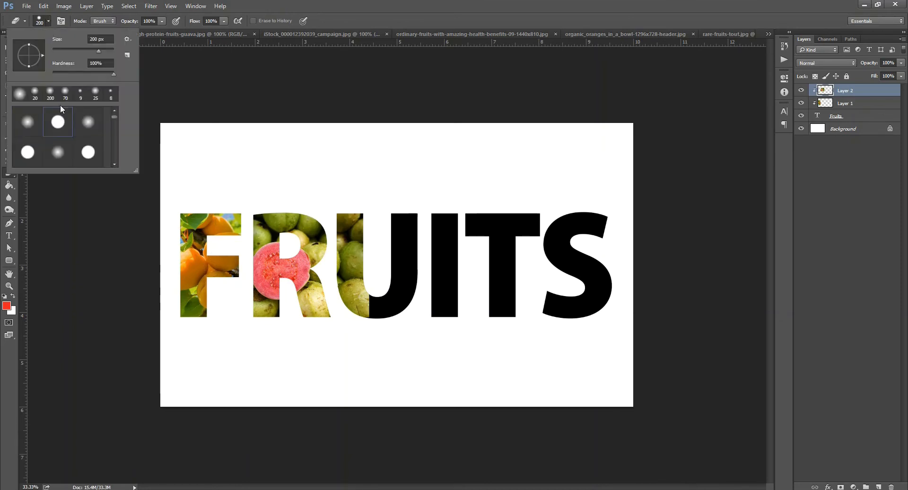
pyautogui.click(417, 27)
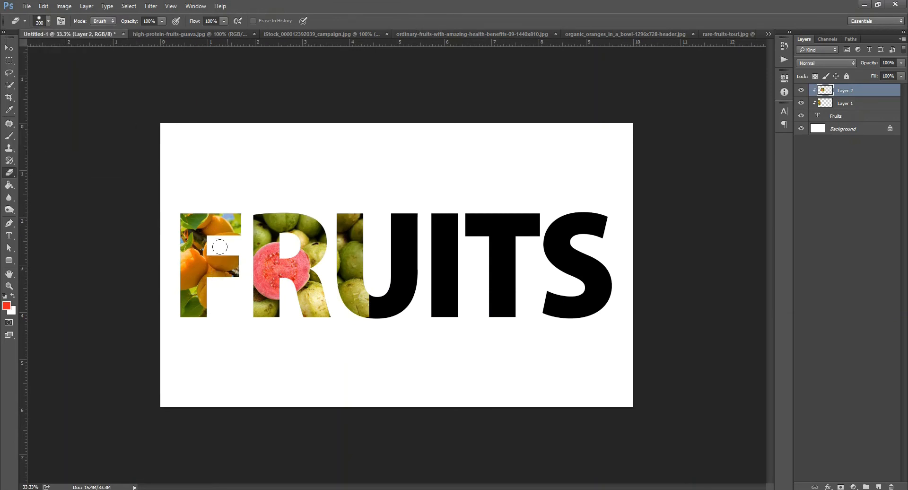
pyautogui.moveTo(359, 179)
pyautogui.mouseDown()
pyautogui.moveTo(342, 220)
pyautogui.moveTo(339, 207)
pyautogui.moveTo(364, 309)
pyautogui.mouseUp()
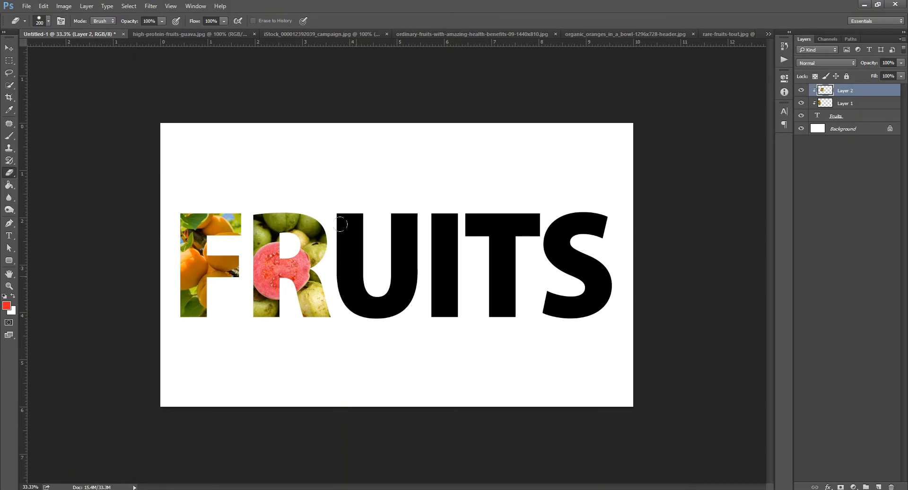
pyautogui.press('v')
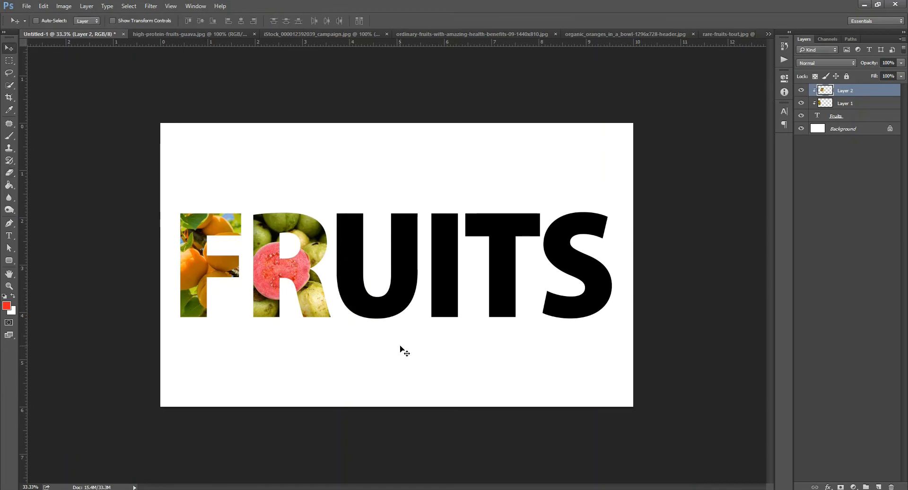
# - Close the guava photo and bring the kiwi photo into Untitled-1 as a layer clipped to the Fruits text
pyautogui.click(223, 34)
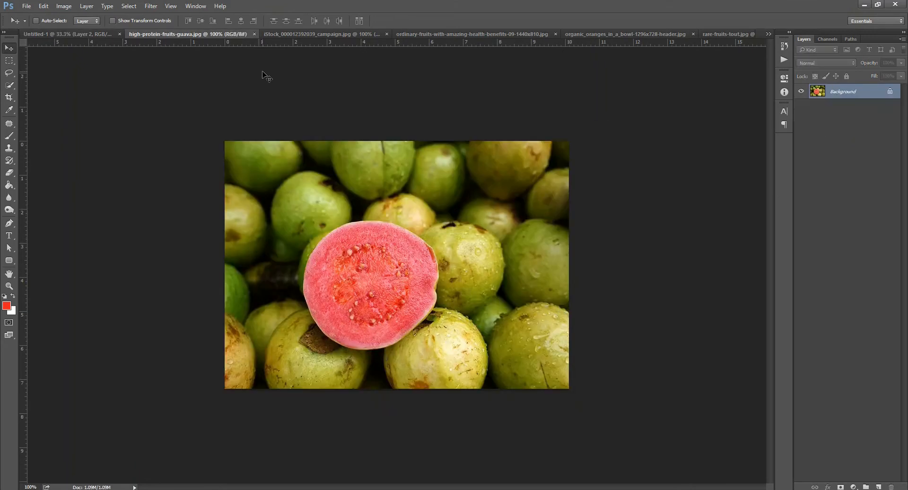
pyautogui.hotkey('ctrl', 'w')
pyautogui.click(225, 33)
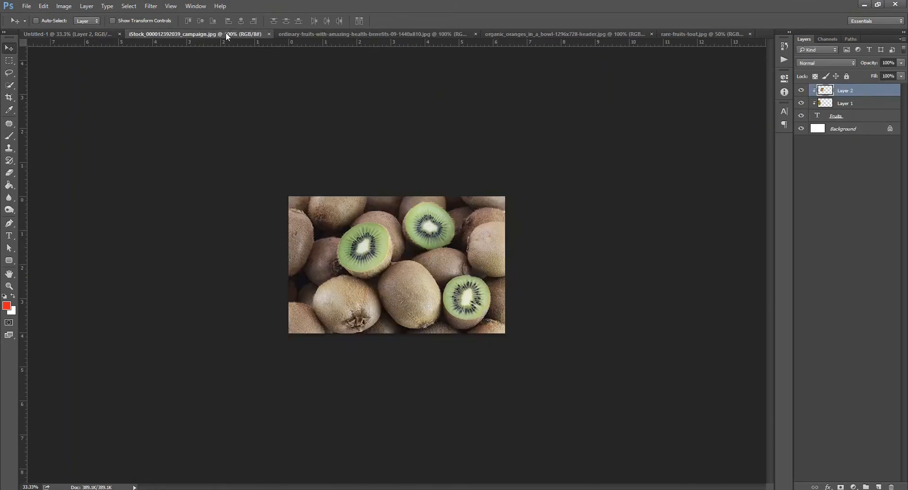
pyautogui.click(90, 34)
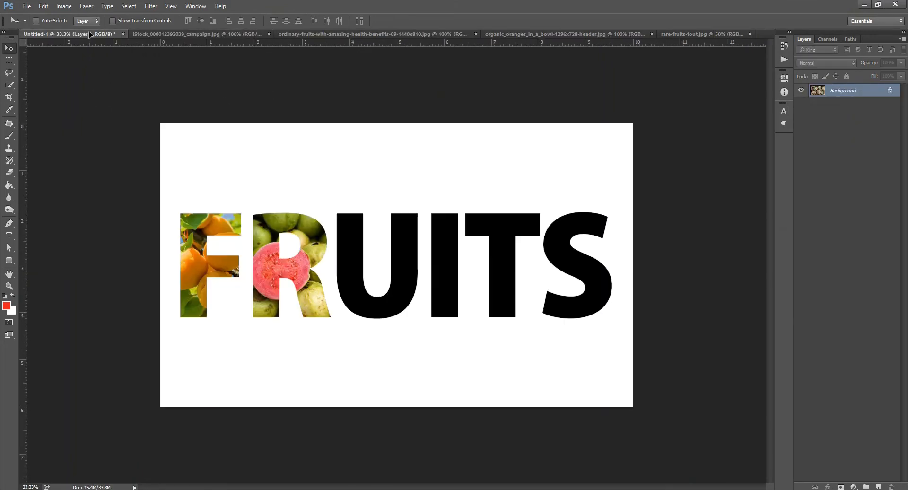
# - Enlarge the kiwi photo from its centre until it covers the full height of the letter U
pyautogui.hotkey('ctrl', 't')
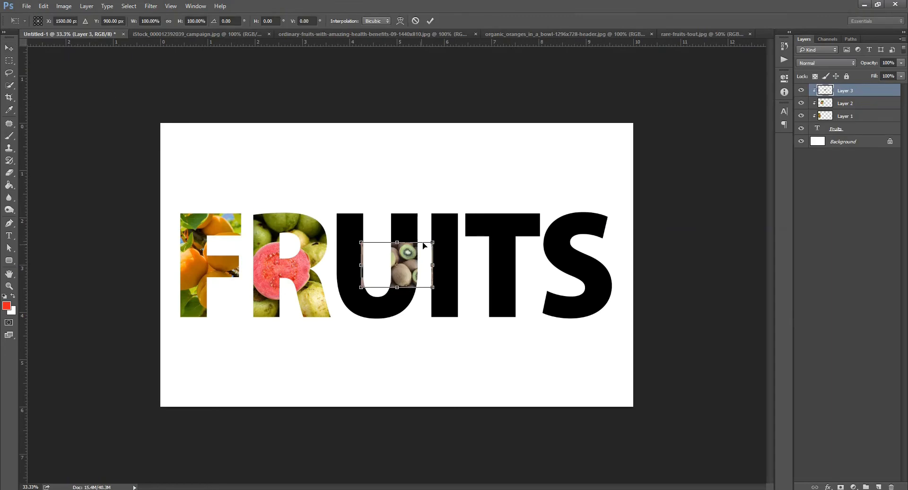
pyautogui.moveTo(434, 242); pyautogui.dragTo(488, 211)
pyautogui.press('Return')
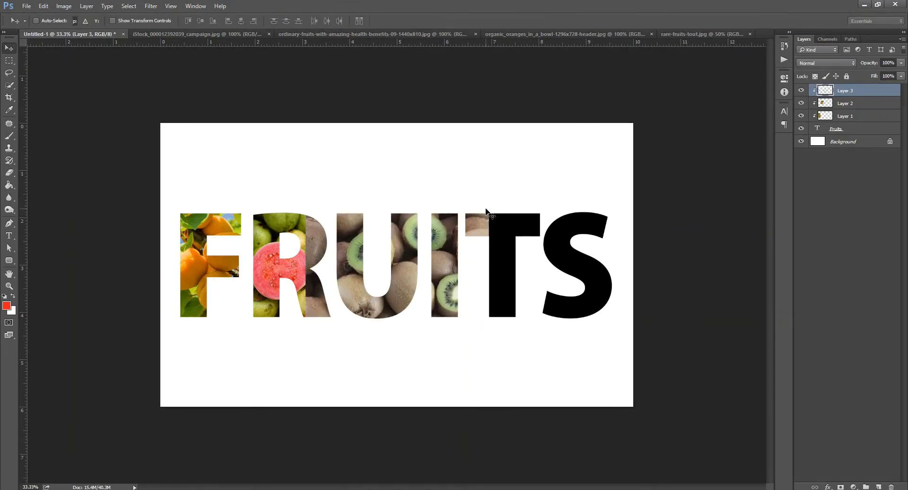
# - Delete the kiwi photo on both sides of the letter U using rectangular selections, and deselect
pyautogui.press('m')
pyautogui.moveTo(183, 121); pyautogui.dragTo(334, 386)
pyautogui.press('Delete')
pyautogui.moveTo(568, 150); pyautogui.dragTo(421, 379)
pyautogui.press('Delete')
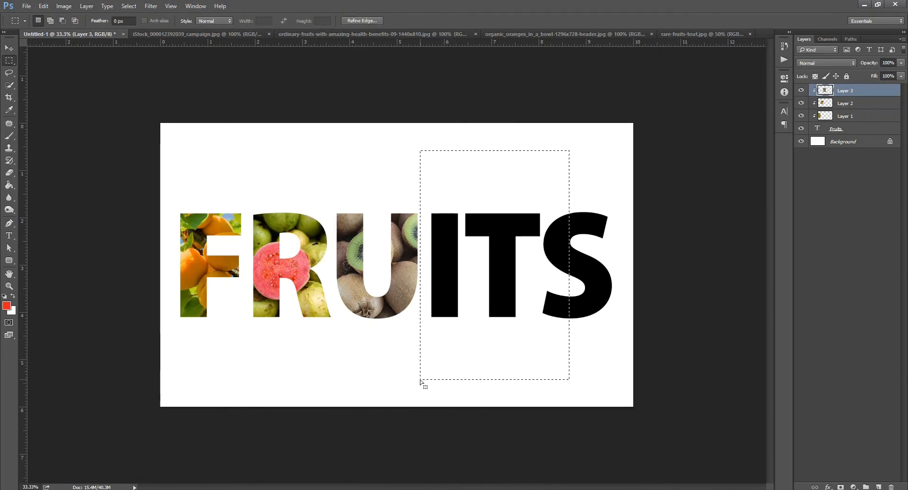
pyautogui.press('v')
pyautogui.hotkey('ctrl', 'd')
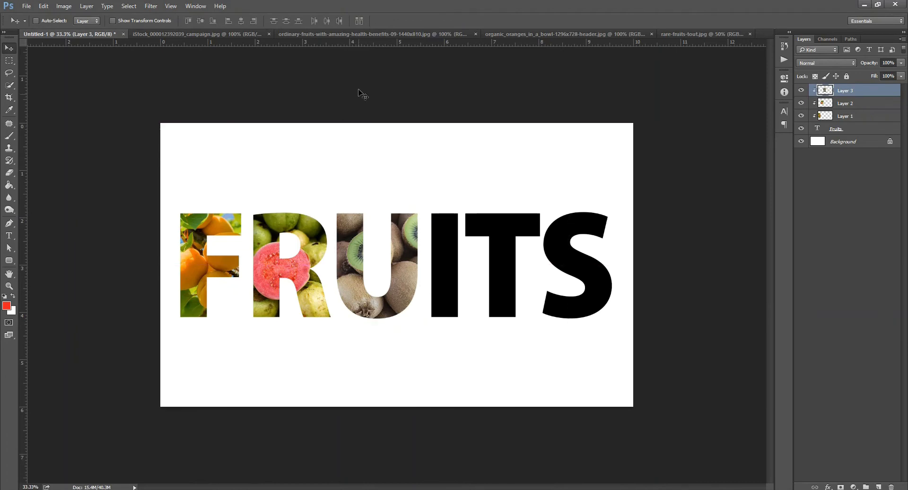
# - Bring the banana photo into Untitled-1 clipped to the Fruits text and scale it down to cover the letter I
pyautogui.click(300, 34)
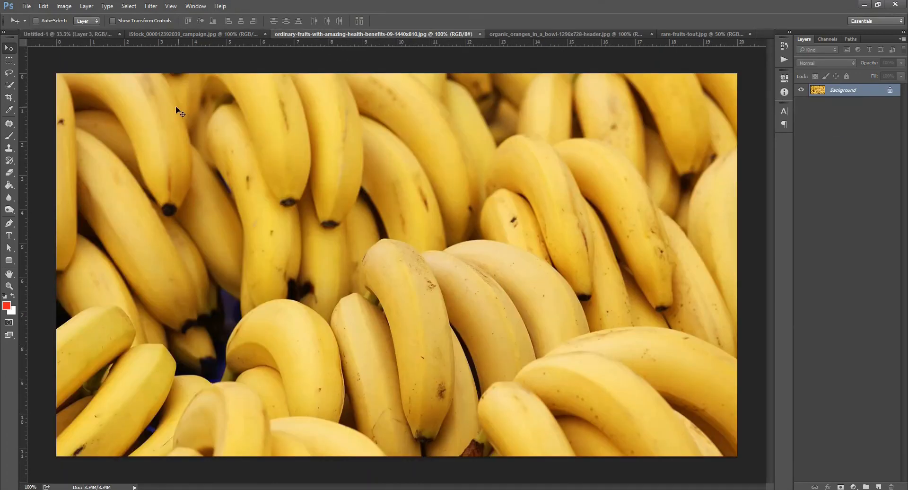
pyautogui.moveTo(87, 35); pyautogui.dragTo(462, 188)
pyautogui.hotkey('ctrl', 't')
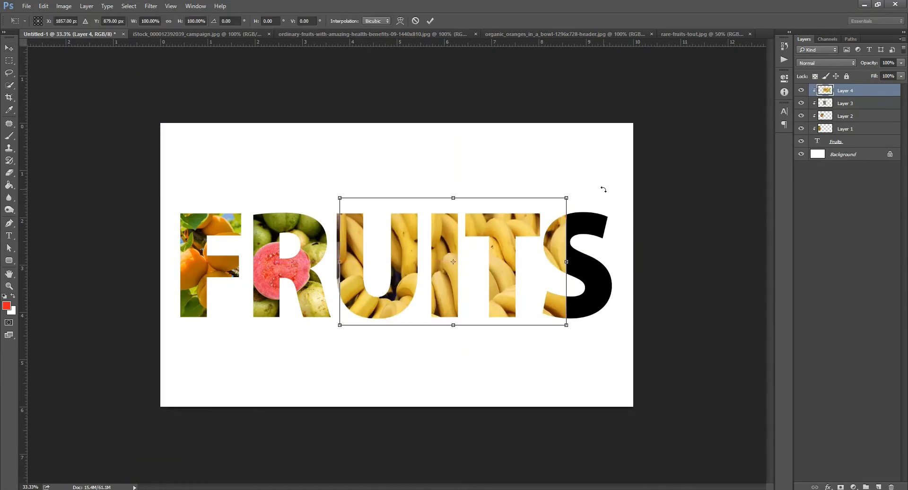
pyautogui.moveTo(573, 194); pyautogui.dragTo(543, 211)
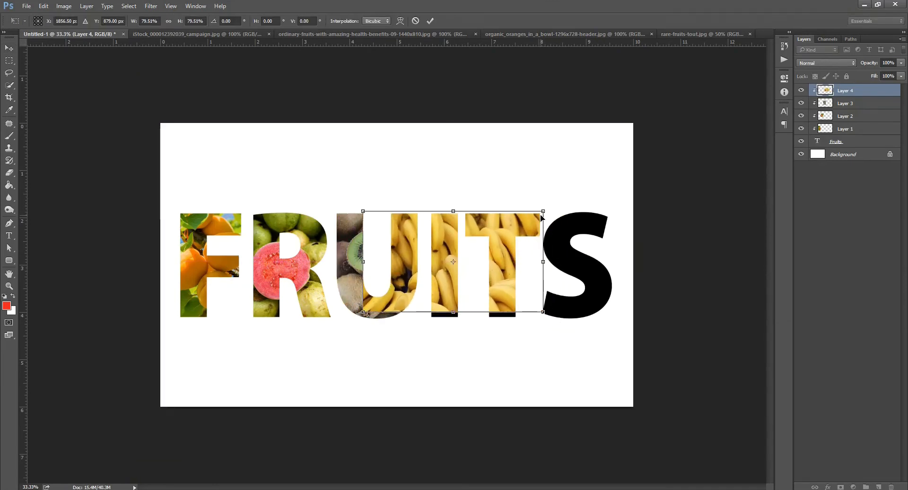
pyautogui.moveTo(543, 311); pyautogui.dragTo(558, 323)
pyautogui.press('Return')
# - Delete the banana photo on both sides of the letter I using rectangular selections, and deselect
pyautogui.press('m')
pyautogui.moveTo(610, 125); pyautogui.dragTo(461, 358)
pyautogui.press('Delete')
pyautogui.hotkey('ctrl', 'd')
pyautogui.moveTo(296, 147); pyautogui.dragTo(422, 390)
pyautogui.press('Delete')
pyautogui.hotkey('ctrl', 'd')
pyautogui.press('v')
# - Bring the oranges photo into Untitled-1 clipped to the Fruits text and enlarge it so oranges fill the letter T
pyautogui.click(546, 33)
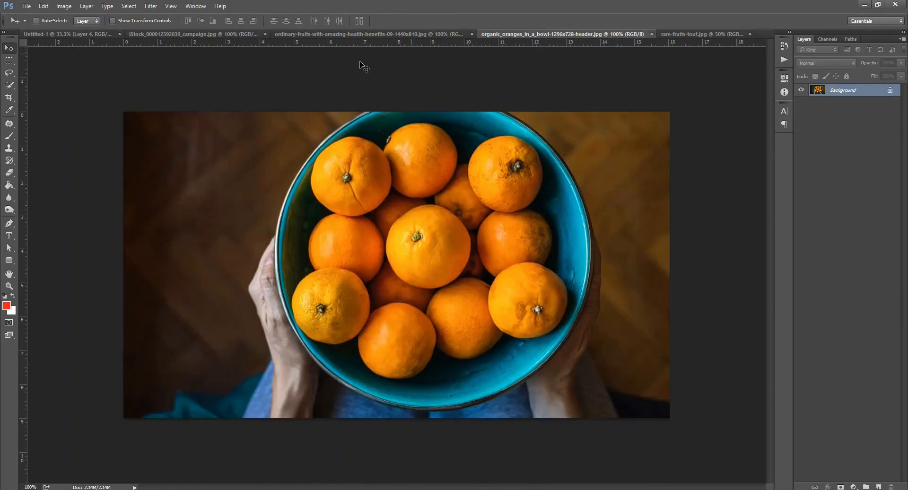
pyautogui.moveTo(59, 36); pyautogui.dragTo(521, 183)
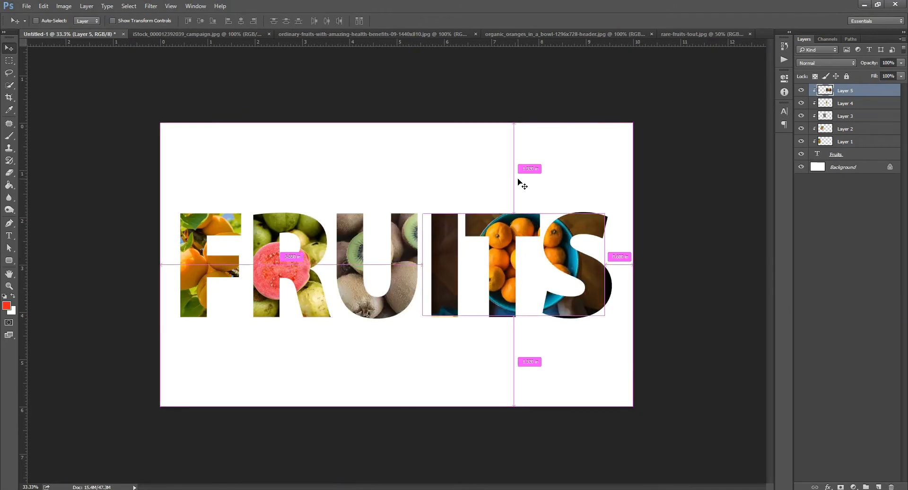
pyautogui.hotkey('ctrl', 't')
pyautogui.moveTo(605, 213); pyautogui.dragTo(665, 180)
pyautogui.press('Return')
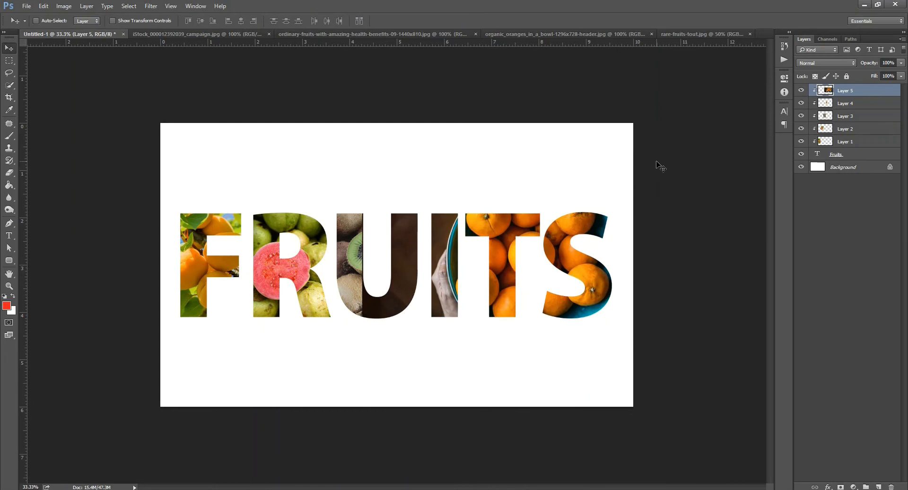
# - Delete the part of the oranges photo before the letter T using a rectangular selection, and deselect
pyautogui.press('m')
pyautogui.moveTo(245, 138); pyautogui.dragTo(466, 406)
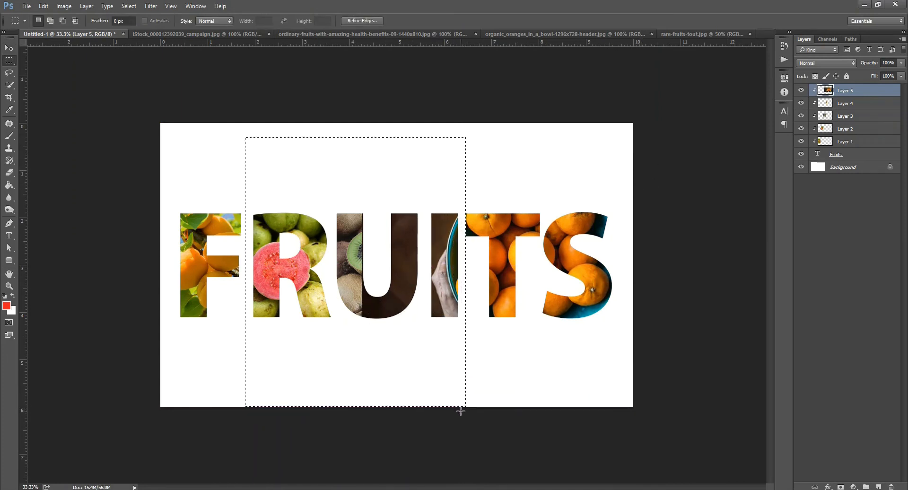
pyautogui.press('Delete')
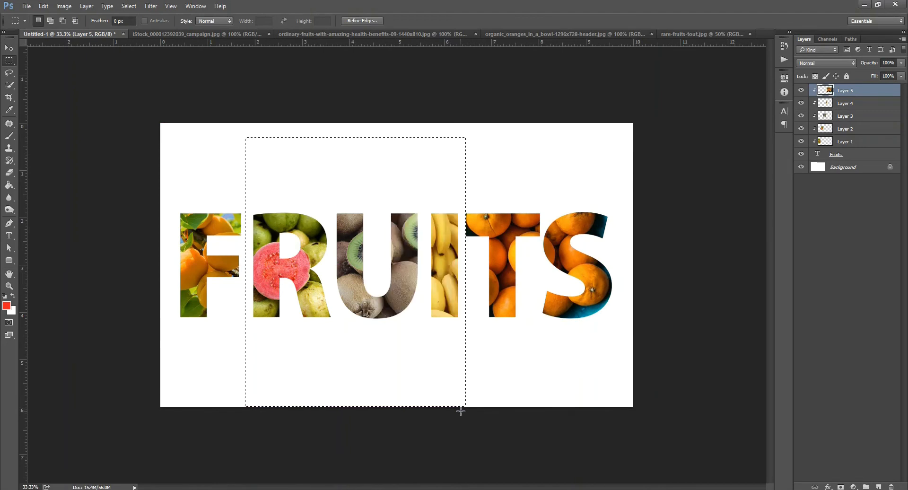
pyautogui.hotkey('ctrl', 'd')
pyautogui.press('v')
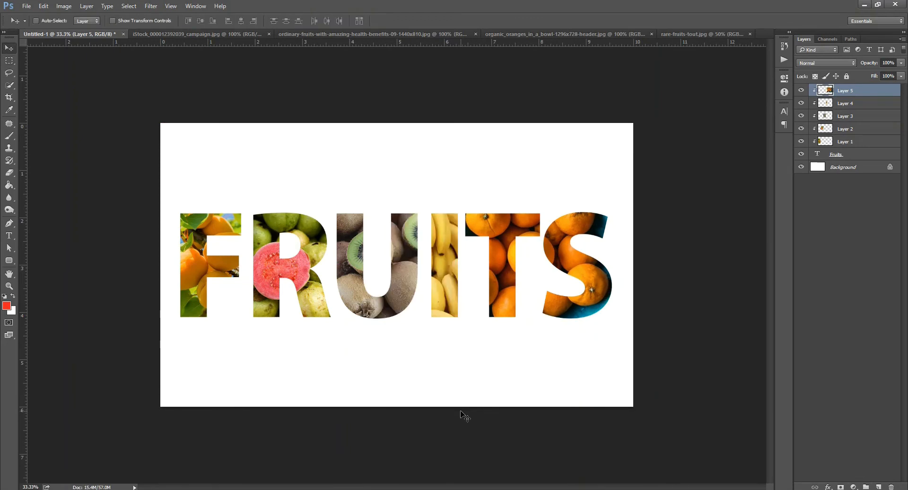
# - Erase the oranges photo over the letter S with the Eraser
pyautogui.press('e')
pyautogui.moveTo(592, 218)
pyautogui.mouseDown()
pyautogui.moveTo(567, 230)
pyautogui.moveTo(563, 215)
pyautogui.moveTo(550, 246)
pyautogui.moveTo(551, 230)
pyautogui.moveTo(603, 295)
pyautogui.moveTo(591, 256)
pyautogui.moveTo(566, 294)
pyautogui.moveTo(542, 289)
pyautogui.moveTo(550, 312)
pyautogui.moveTo(544, 289)
pyautogui.mouseUp()
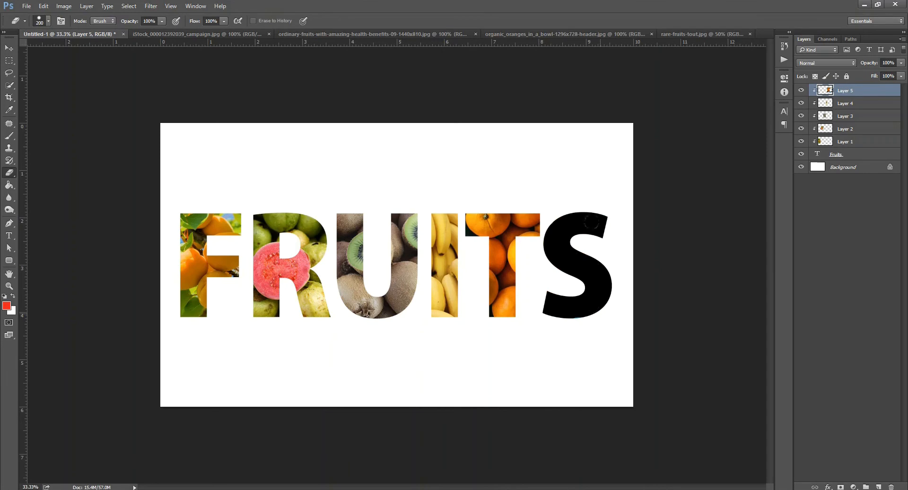
pyautogui.press('v')
# - Bring the rare-fruits-tout.jpg photo into Untitled-1 clipped to the Fruits text and scale it to about 50.8% over the letter S
pyautogui.click(702, 35)
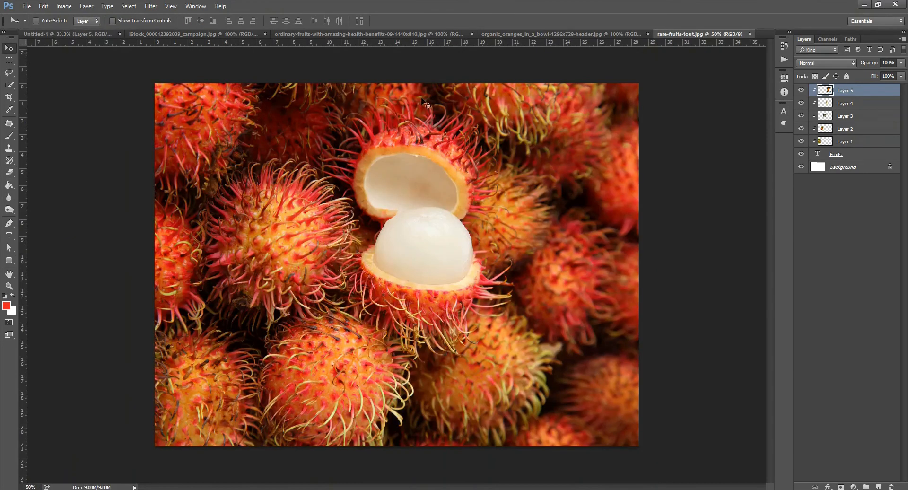
pyautogui.moveTo(168, 97); pyautogui.dragTo(602, 178)
pyautogui.hotkey('ctrl', 't')
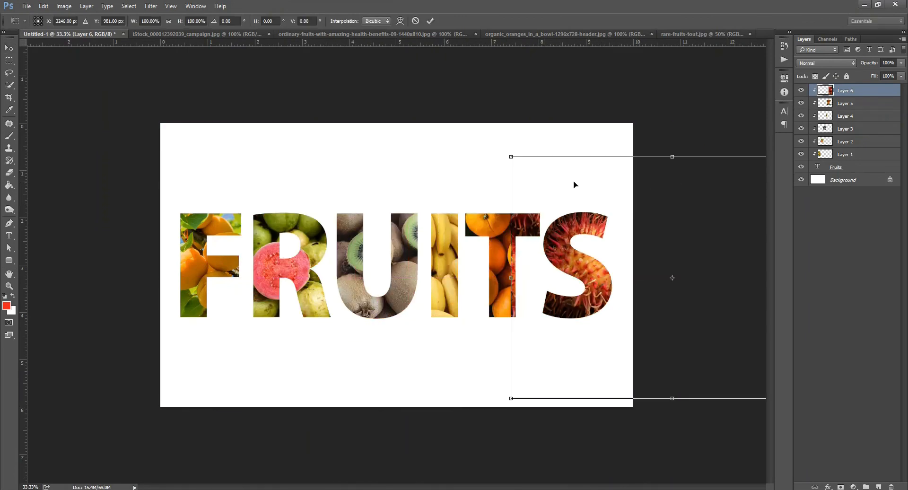
pyautogui.moveTo(518, 164); pyautogui.dragTo(598, 223)
pyautogui.moveTo(637, 268); pyautogui.dragTo(582, 255)
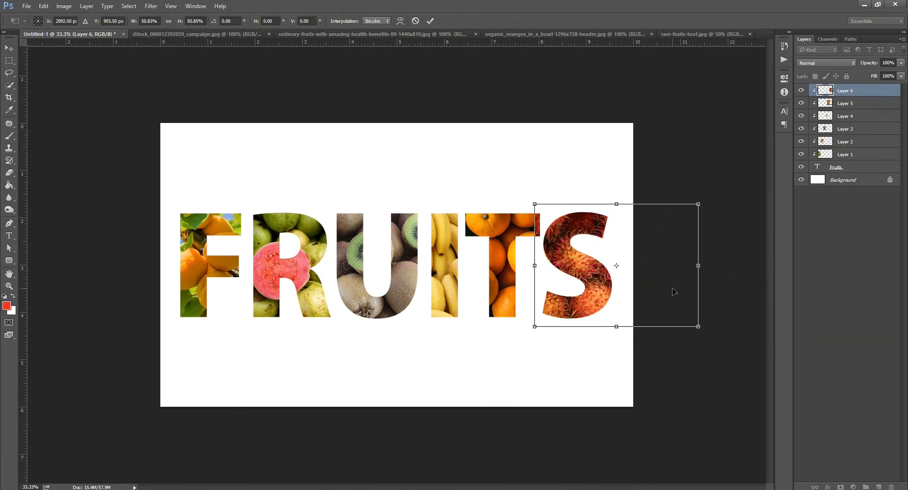
pyautogui.press('Return')
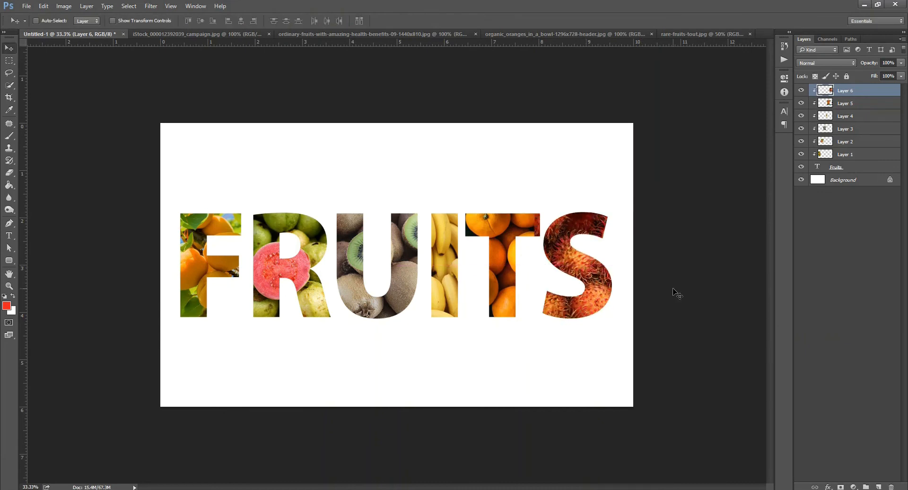
pyautogui.press('e')
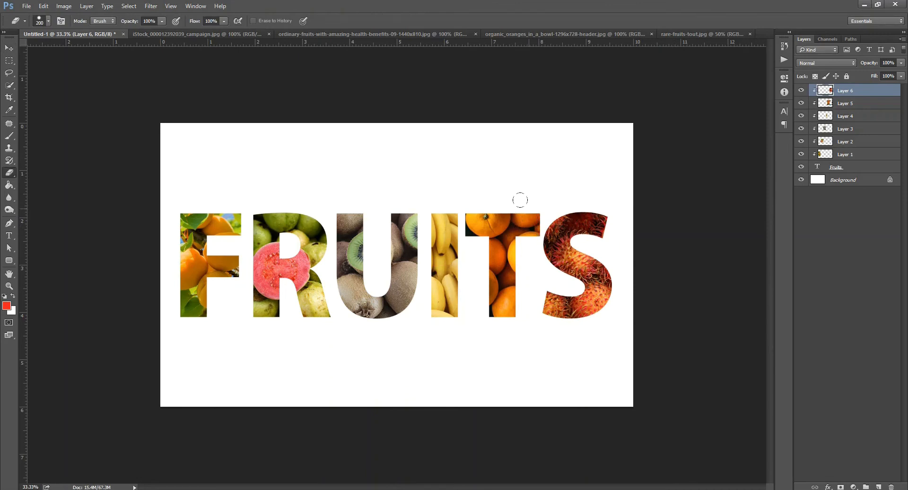
pyautogui.press('v')
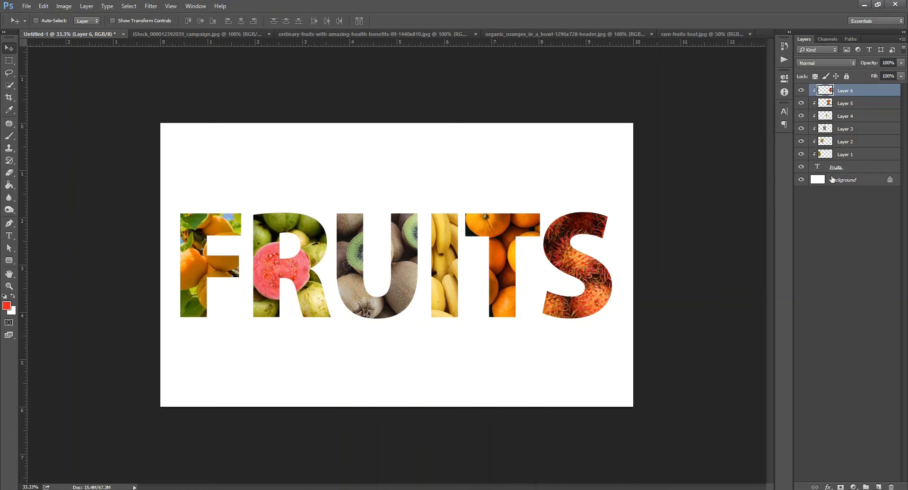
pyautogui.click(831, 169)
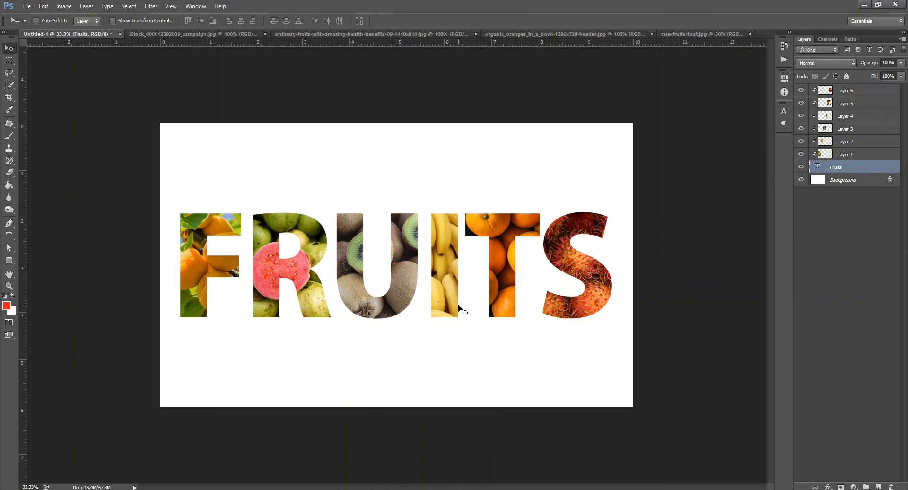
# - Group the Fruits text layer together with all six clipped fruit photo layers
pyautogui.click(841, 93)
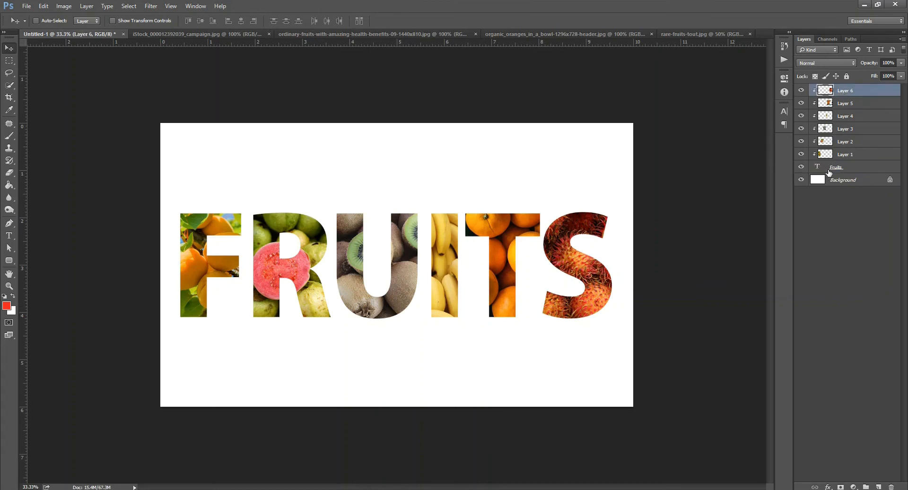
pyautogui.keyDown('shift'); pyautogui.click(829, 169); pyautogui.keyUp('shift')
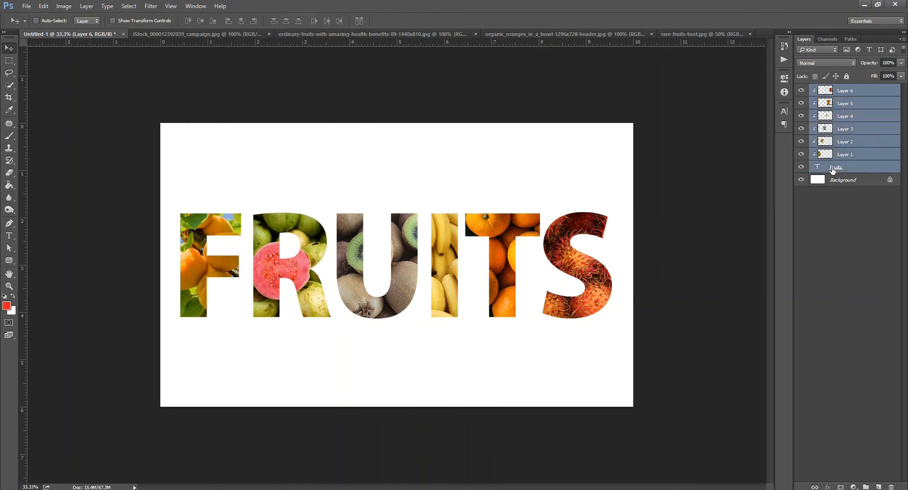
pyautogui.hotkey('ctrl', 'g')
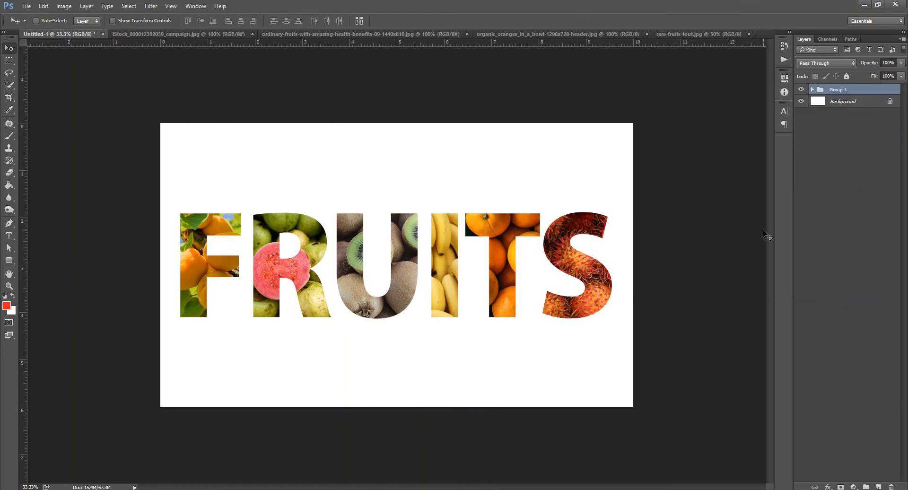
# - Ungroup the Fruits text and its six clipped photo layers and convert them together into one smart object
pyautogui.hotkey('ctrl', 'shift', 'g')
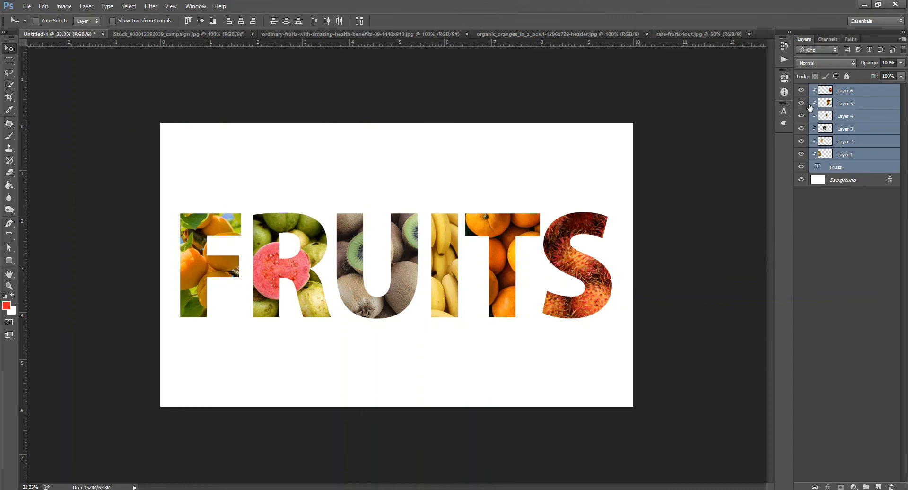
pyautogui.rightClick(844, 106)
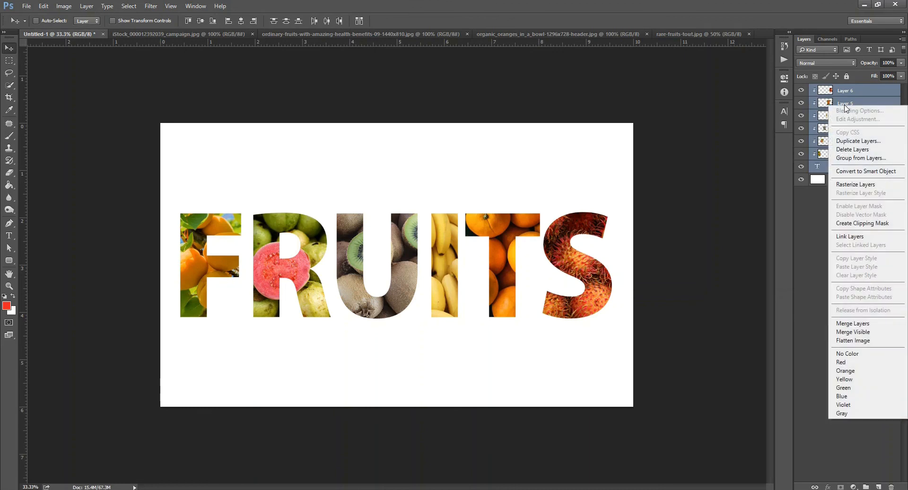
pyautogui.click(863, 172)
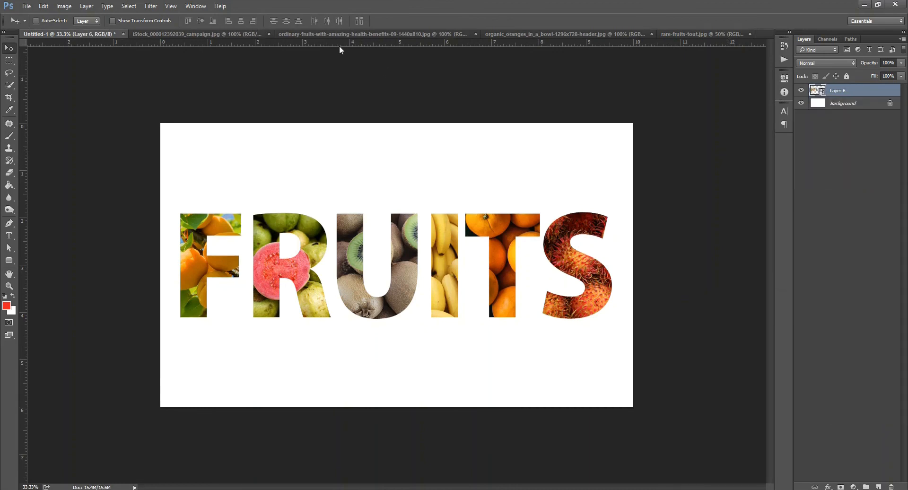
# - Close the four source fruit photo documents, leaving only Untitled-1 open
pyautogui.click(268, 34)
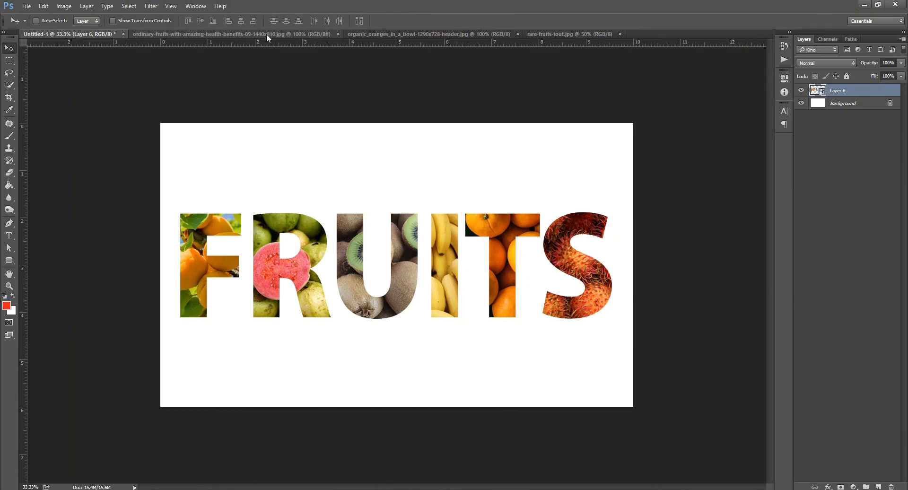
pyautogui.click(339, 34)
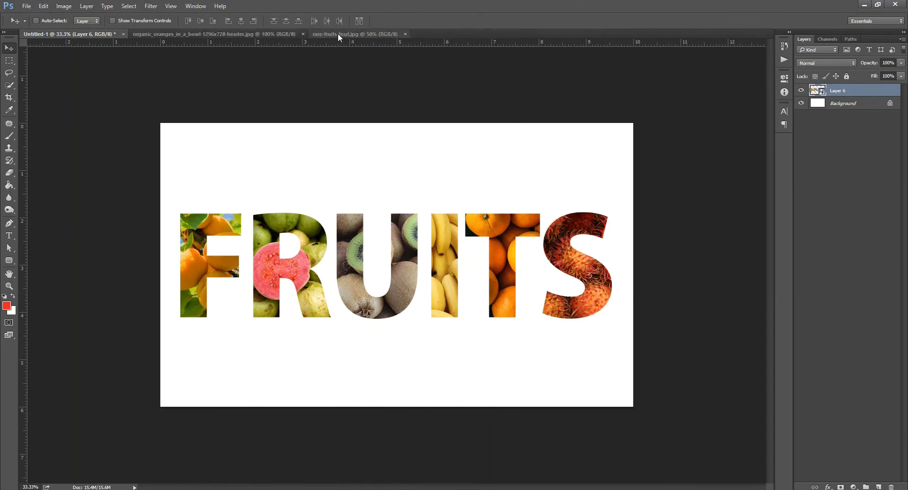
pyautogui.click(303, 34)
pyautogui.click(224, 35)
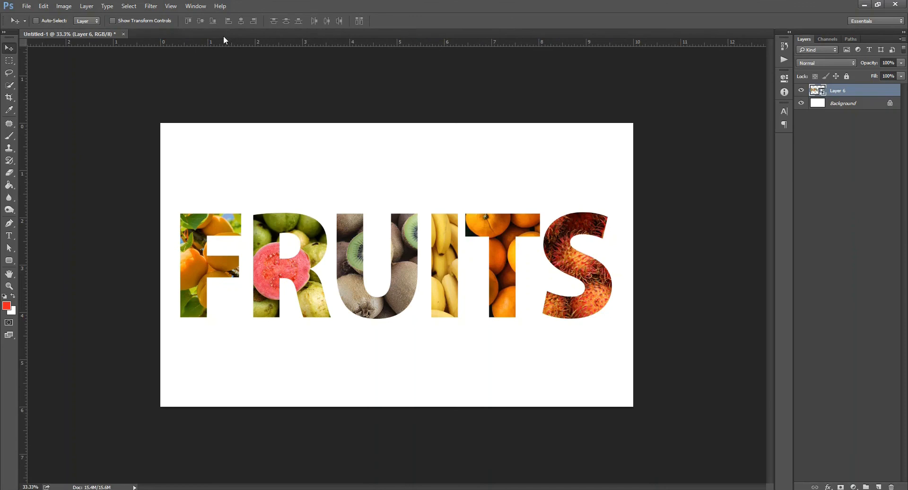
# - Open the smart object's contents and paint a straight, soft red 700 px brush band across the letters' lower part on a new layer
pyautogui.doubleClick(822, 93)
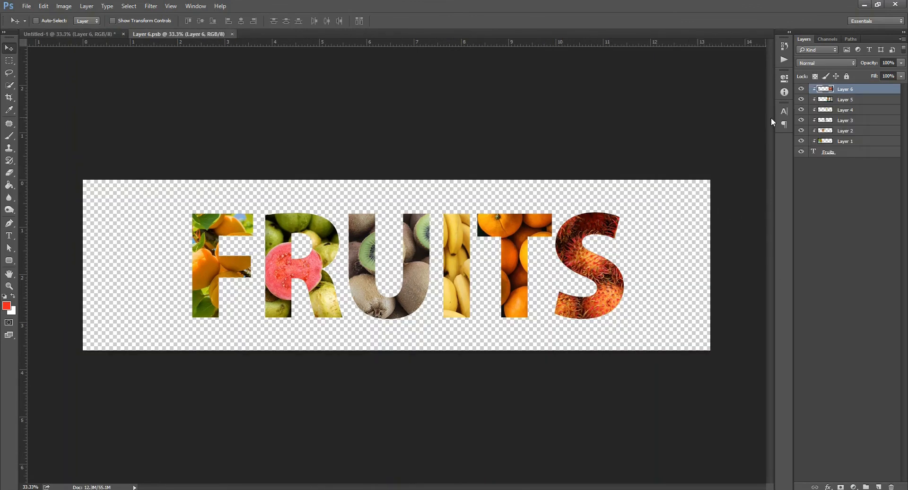
pyautogui.hotkey('ctrl', 'shift', 'n')
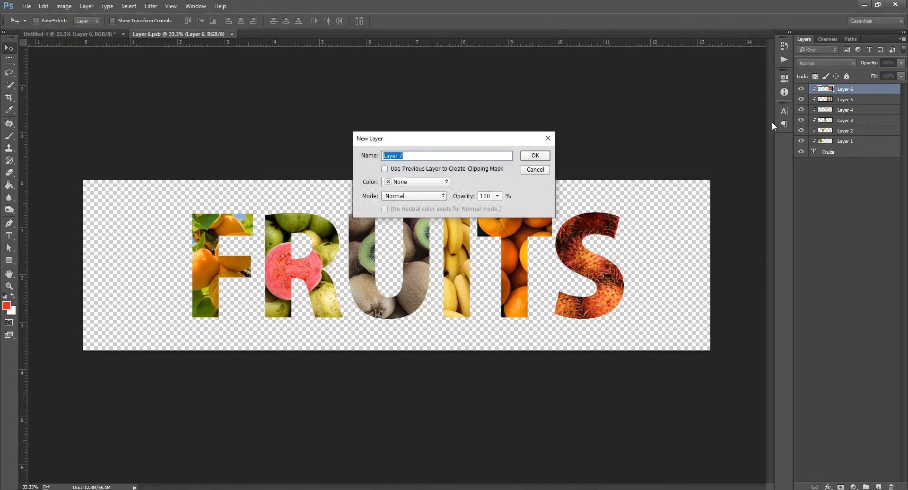
pyautogui.press('Return')
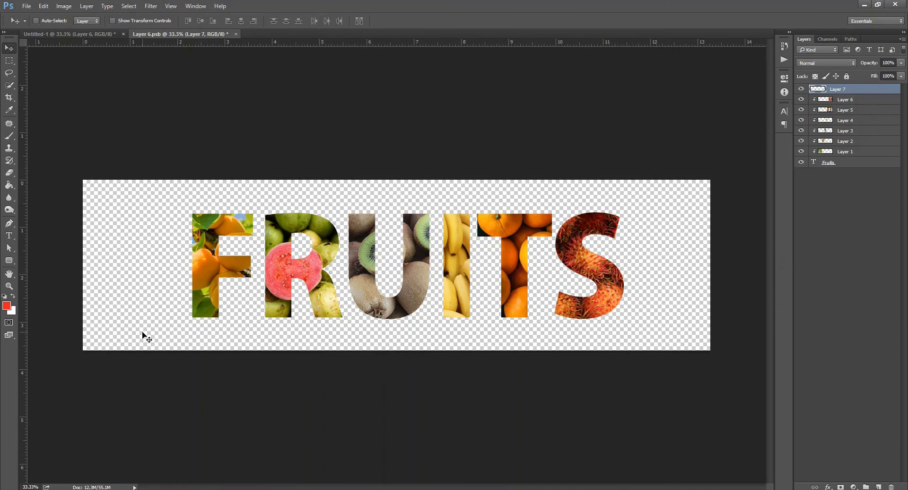
pyautogui.press('b')
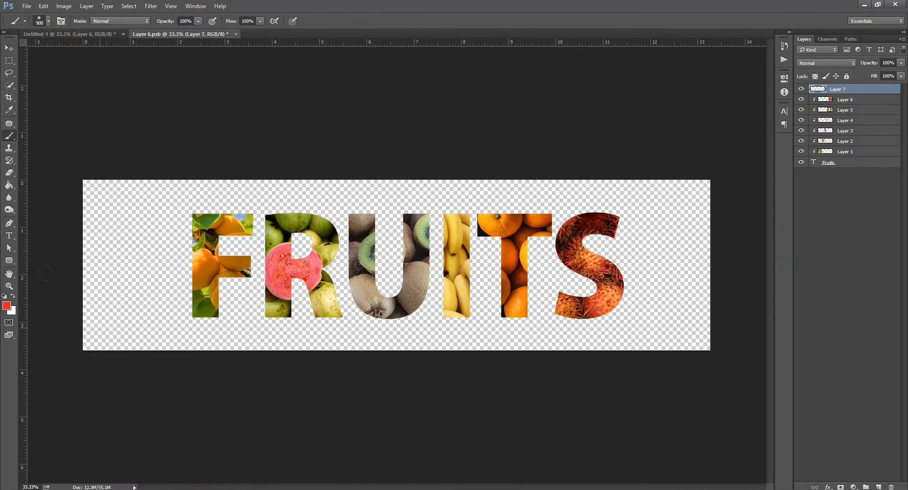
pyautogui.click(125, 322)
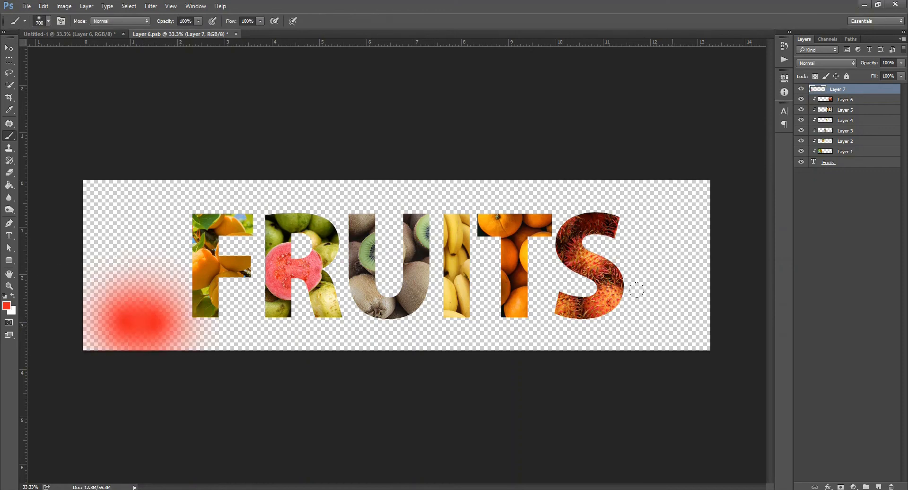
pyautogui.keyDown('shift'); pyautogui.click(648, 322); pyautogui.keyUp('shift')
pyautogui.press('v')
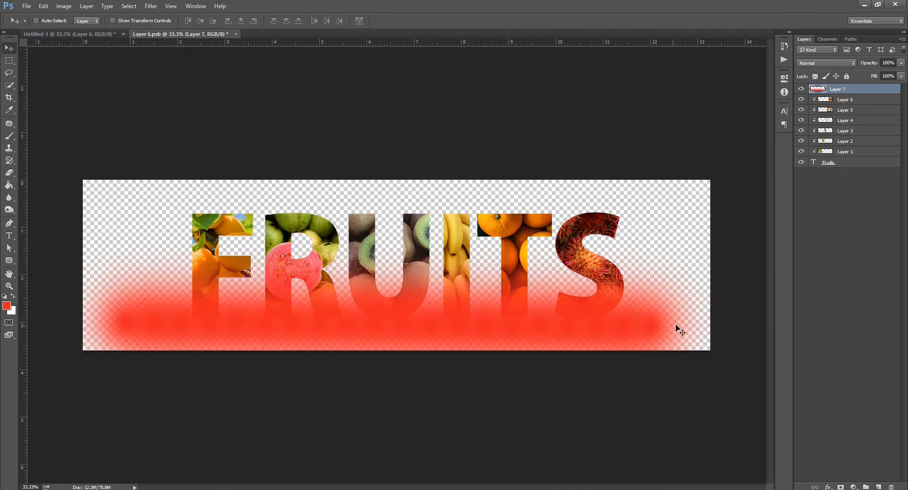
# - Clip the red band layer to the Fruits text and set its opacity to 50%
pyautogui.doubleClick(842, 89)
pyautogui.keyDown('alt'); pyautogui.click(840, 91); pyautogui.keyUp('alt')
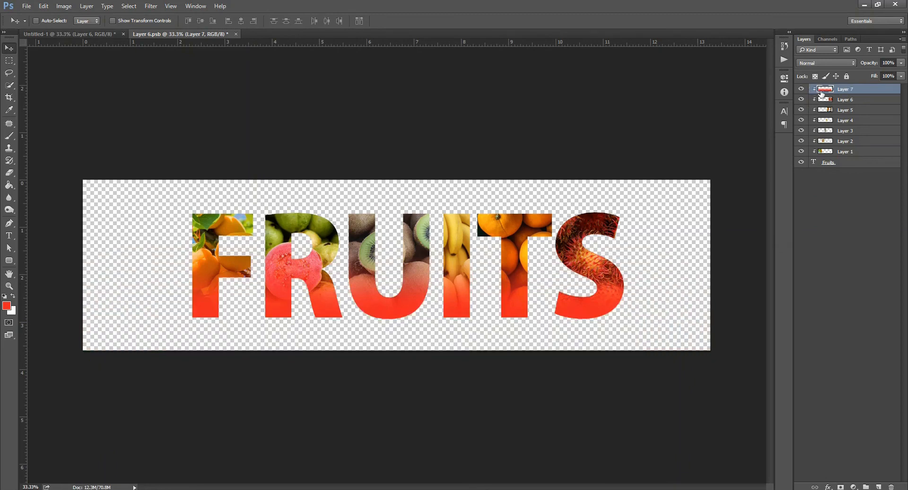
pyautogui.press('5')
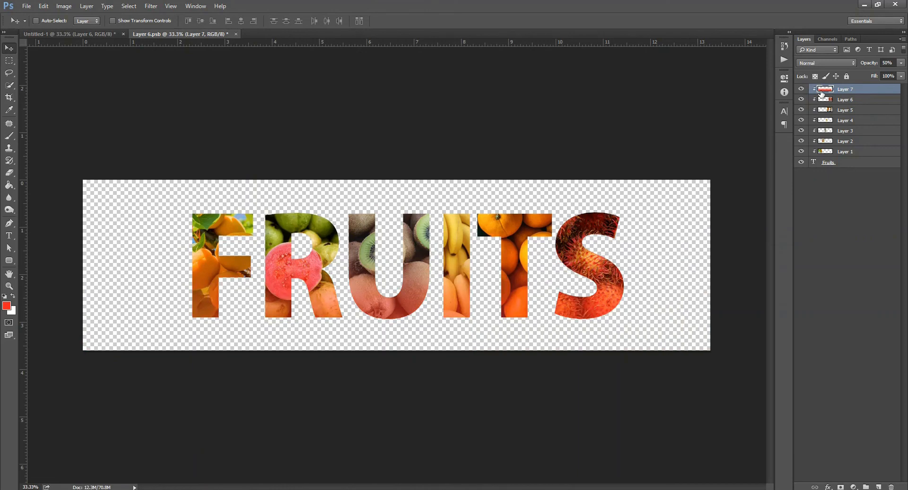
# - Save the edited smart object contents and close them to return to Untitled-1
pyautogui.hotkey('ctrl', 's')
pyautogui.hotkey('ctrl', 'w')
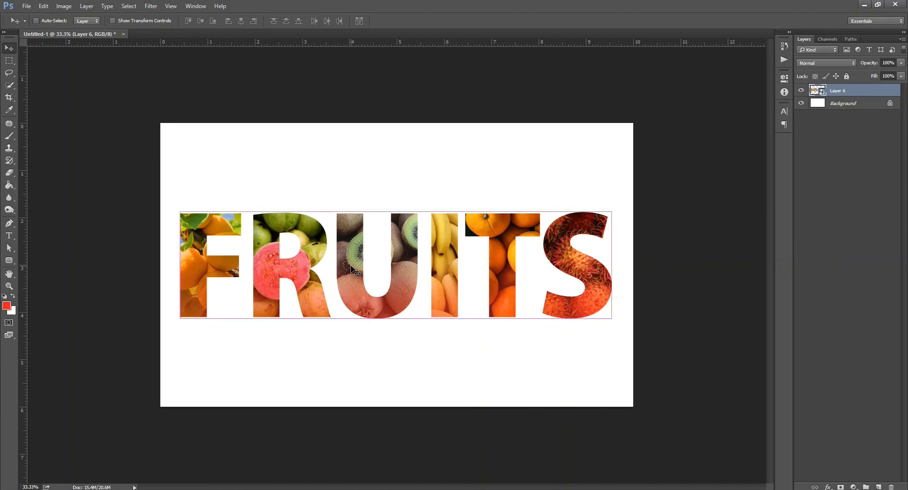
pyautogui.press('ctrl')
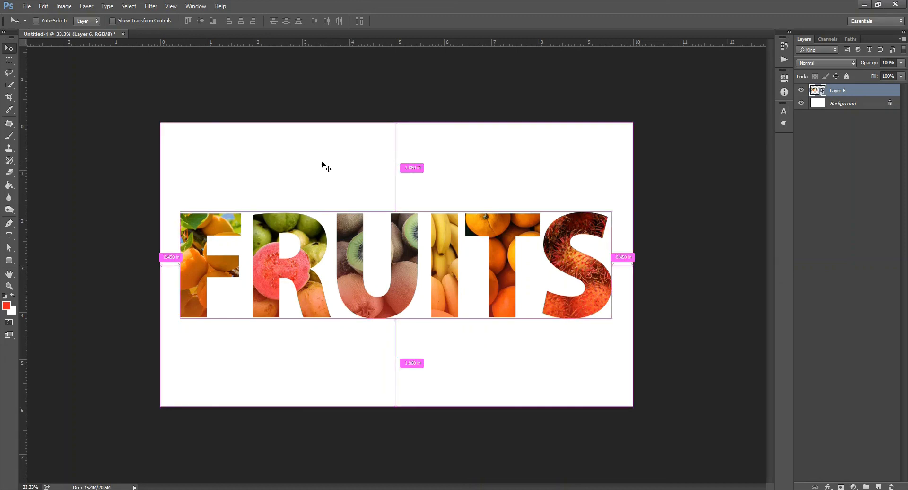